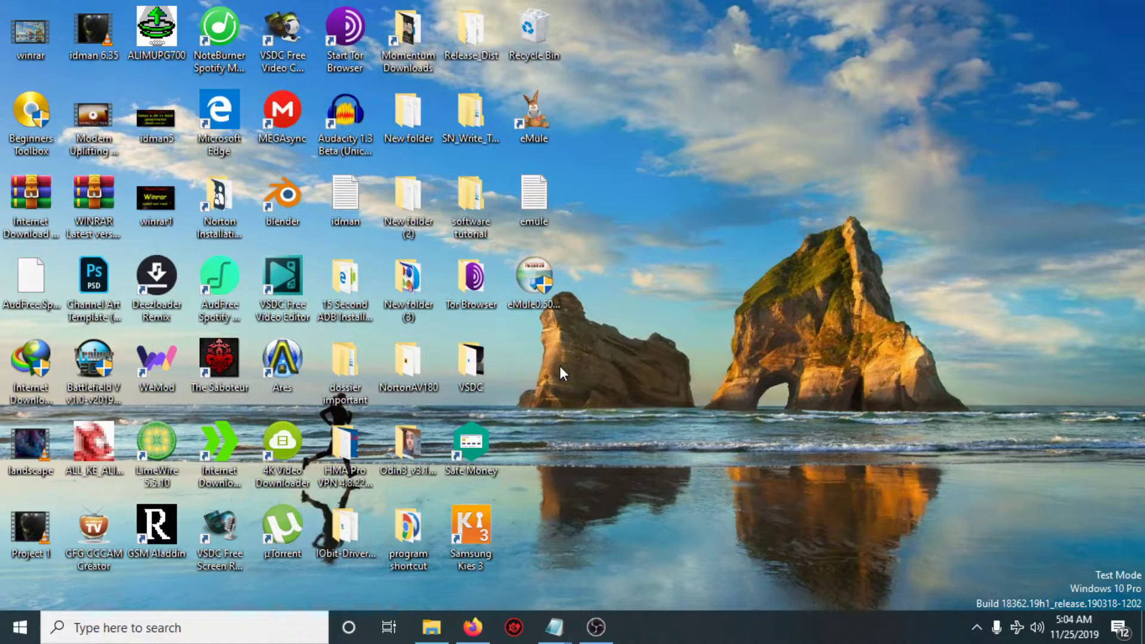
Restore the Firefox window showing the Facebook news feed from the taskbar
click(473, 626)
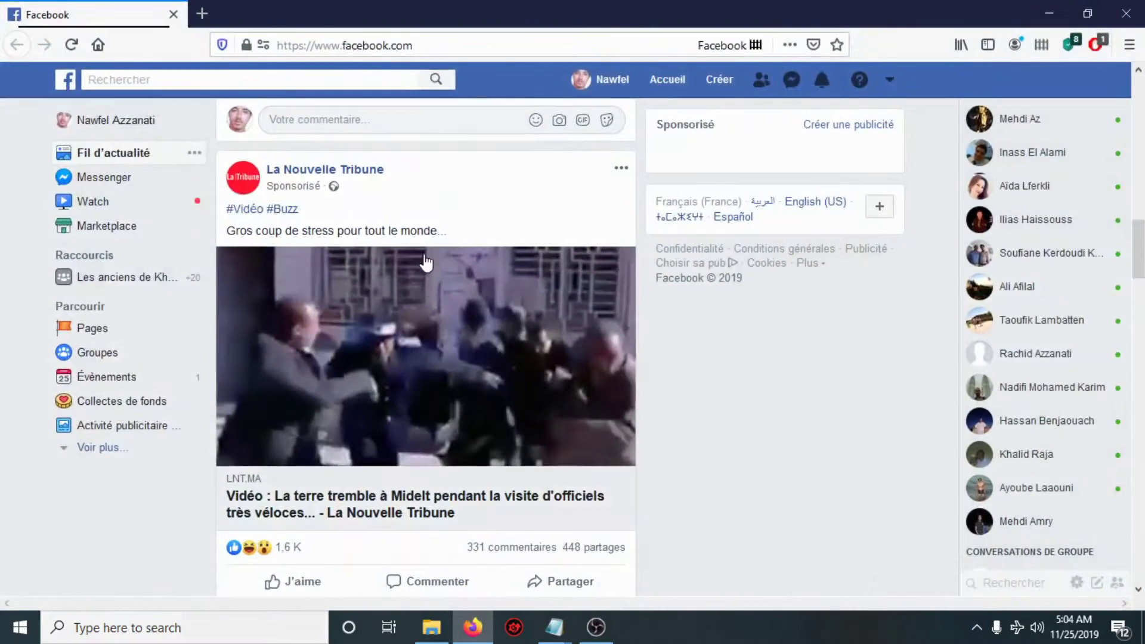
click(234, 15)
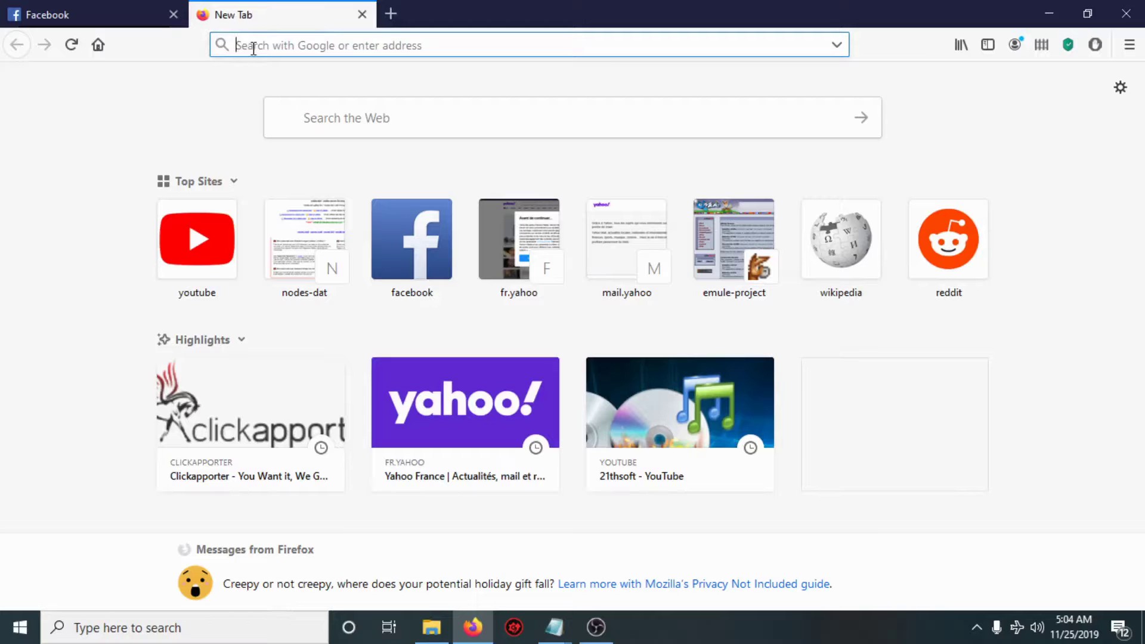
text(www)
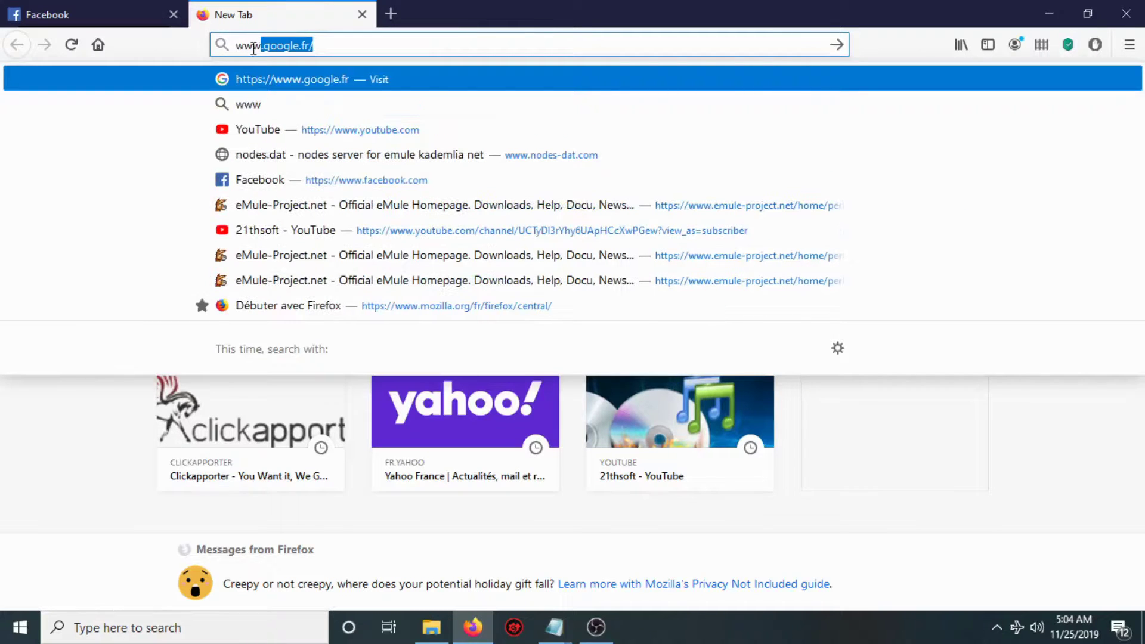
text(.)
key(BackSpace)
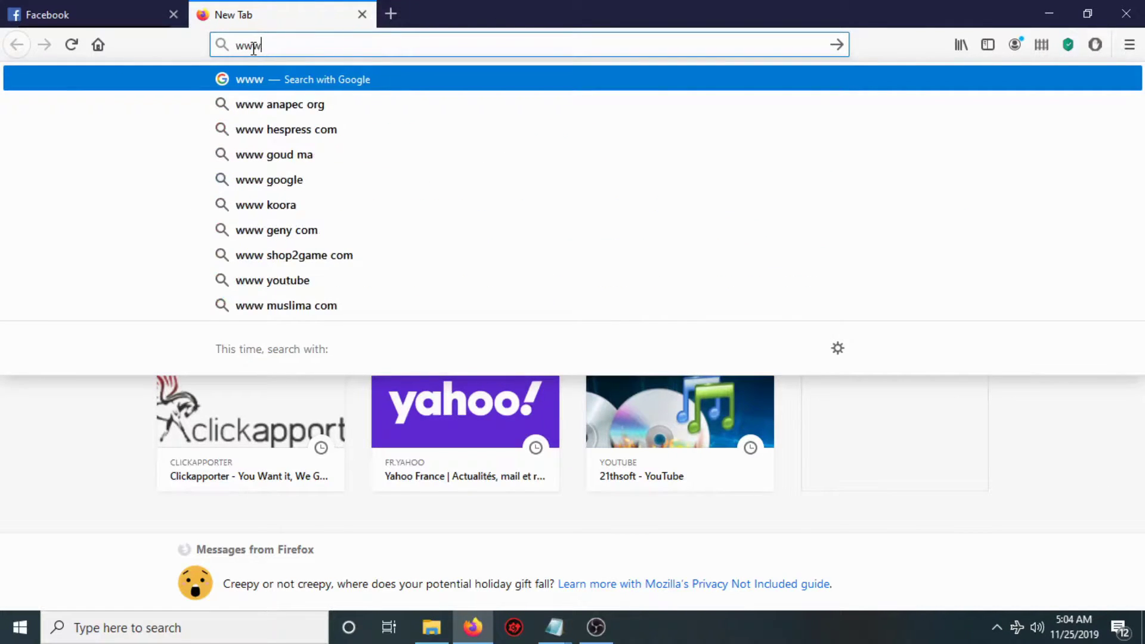
text(.)
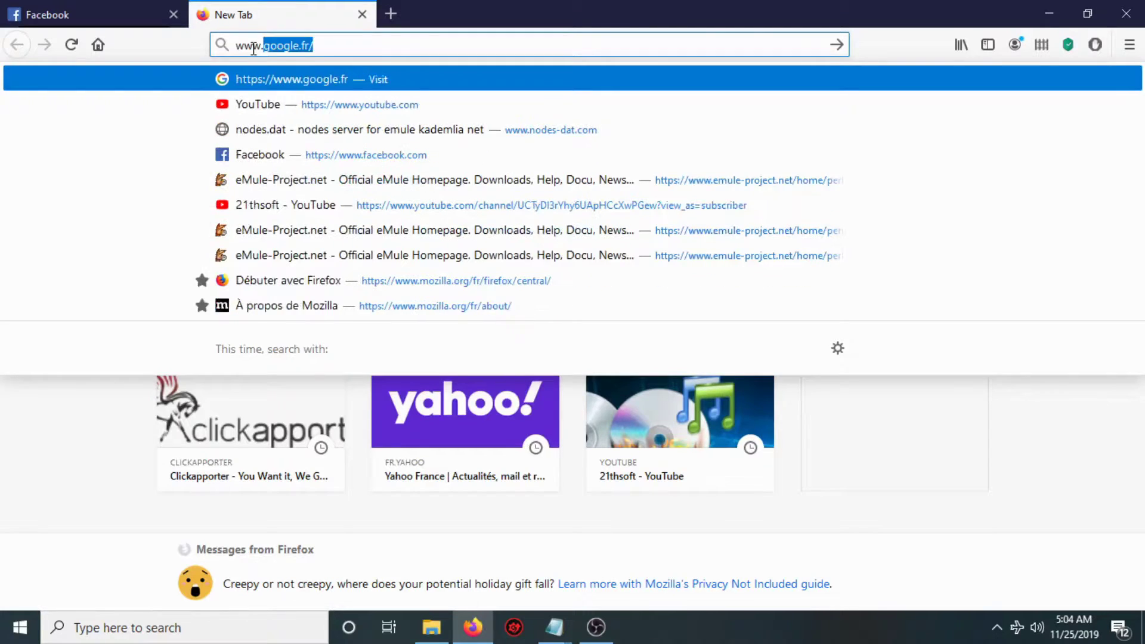
text(emu)
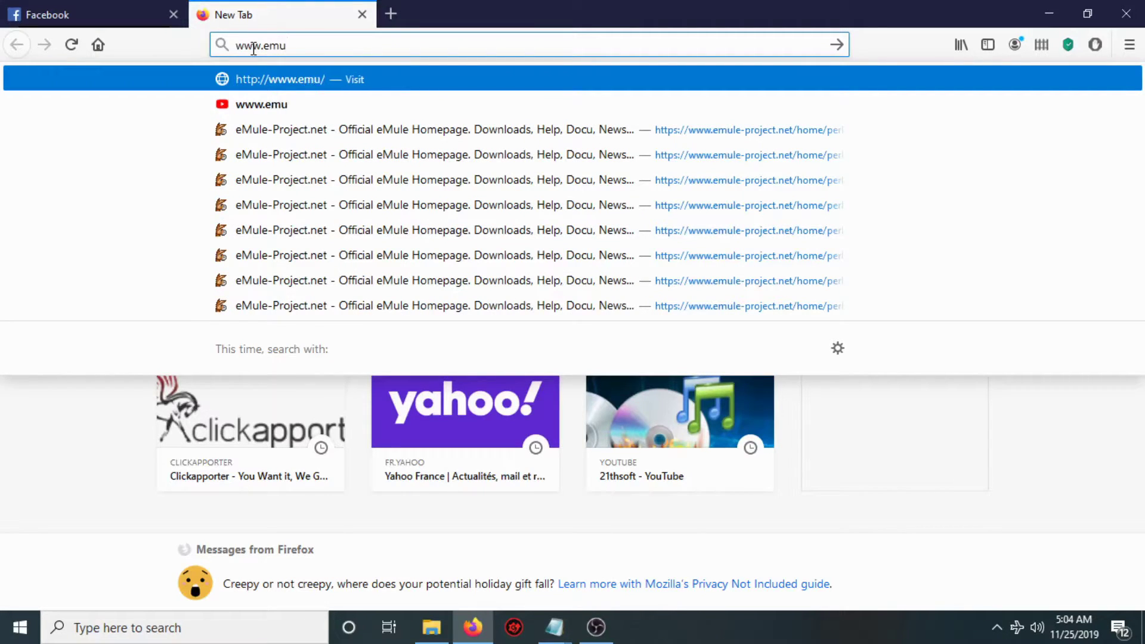
text(le-proj)
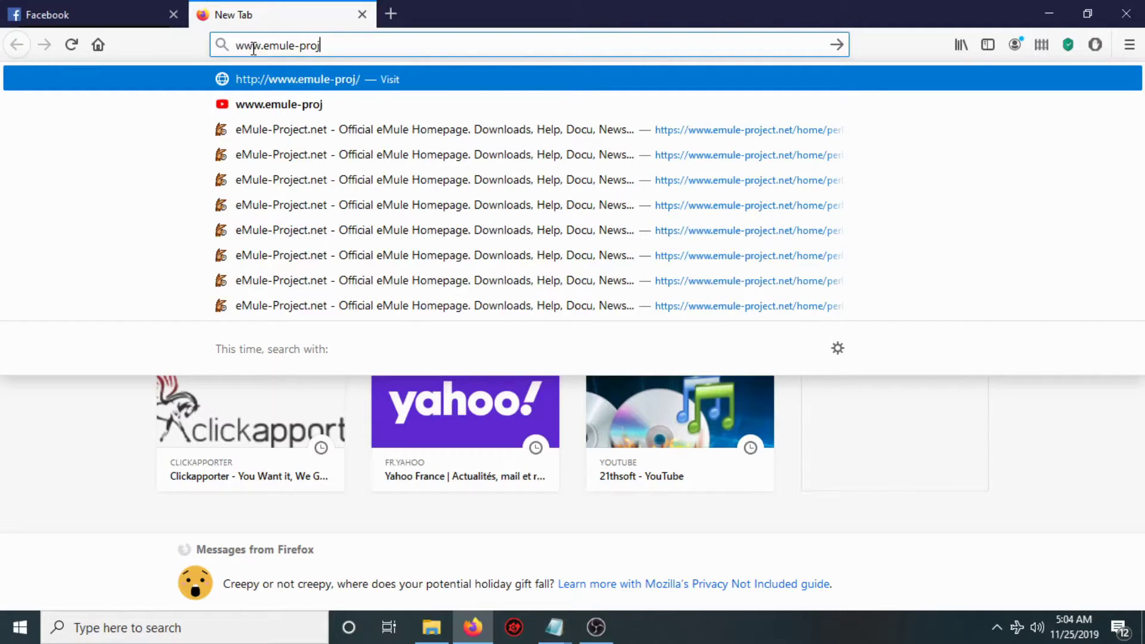
text(ect.)
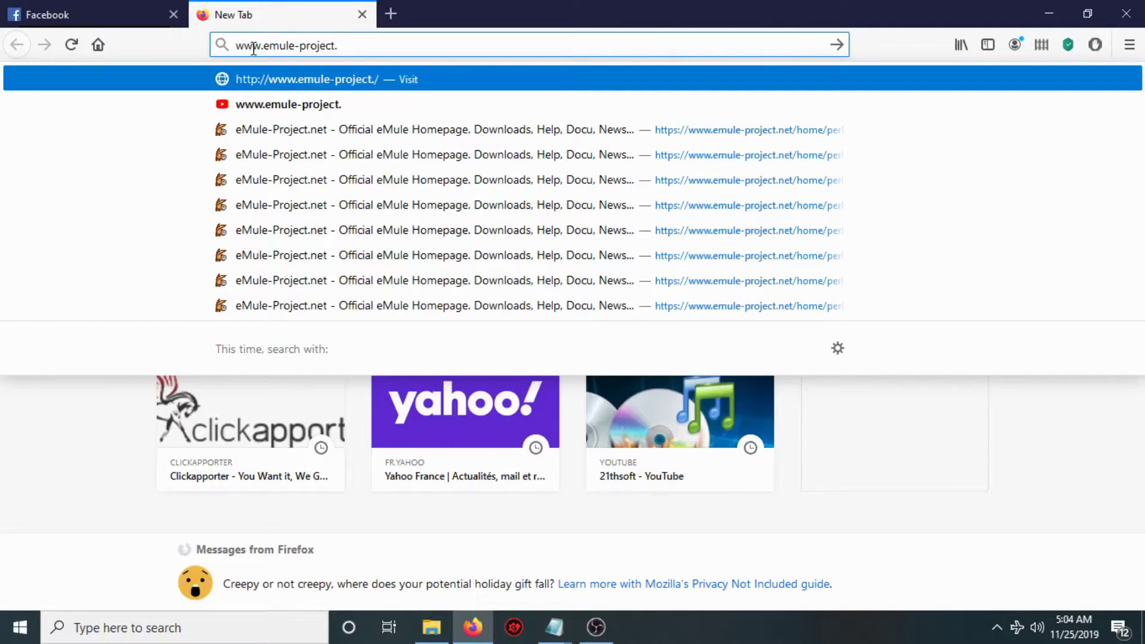
text(com)
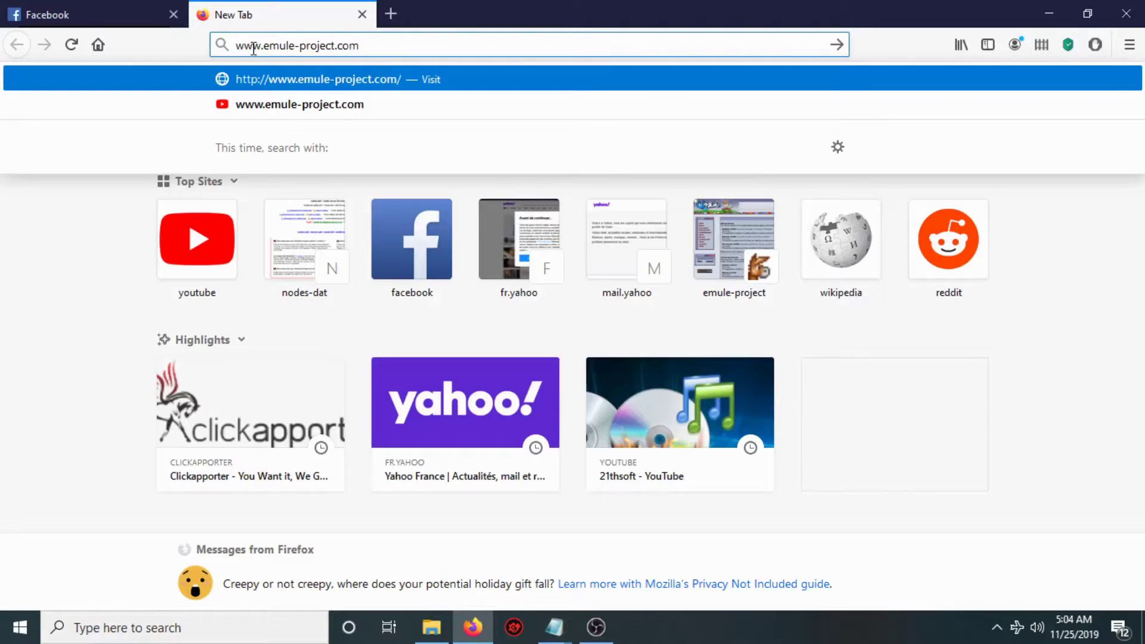
key(Return)
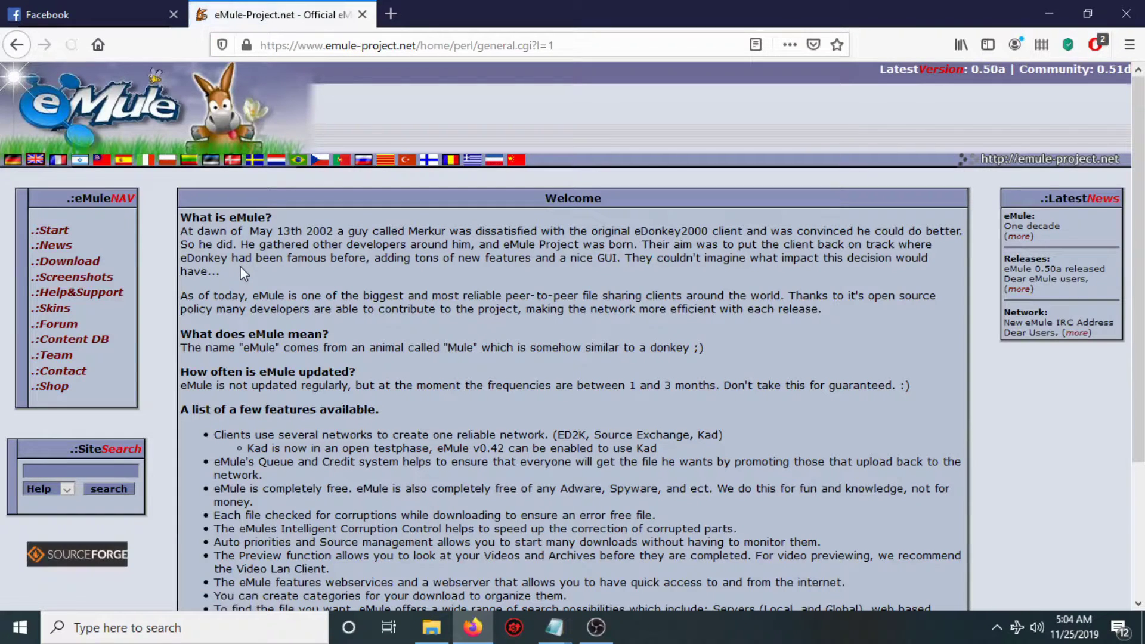
Start downloading Installer v0.50a from the eMule-Project.net Download page
click(66, 268)
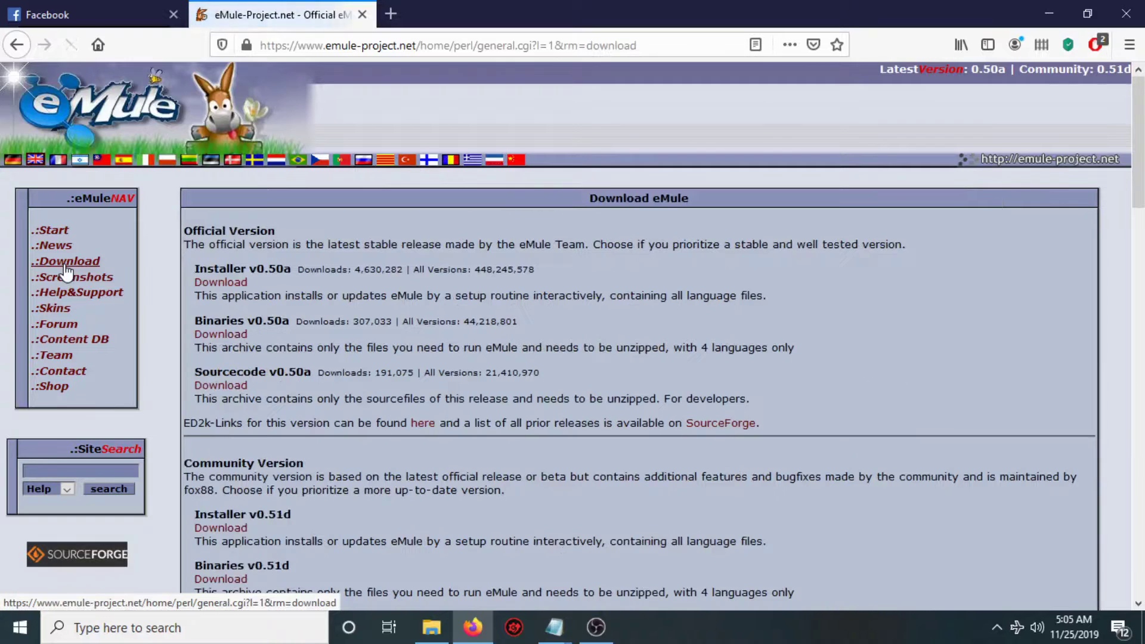
click(221, 284)
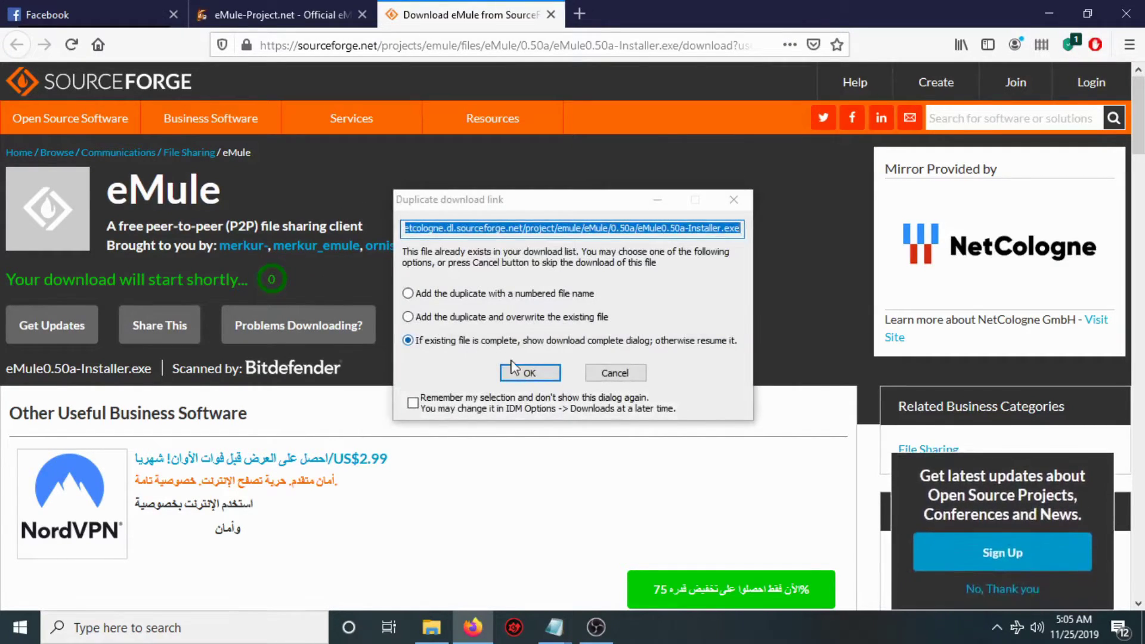
Reuse the existing eMule0.50a installer in IDM, run it, and choose English as setup language
click(517, 370)
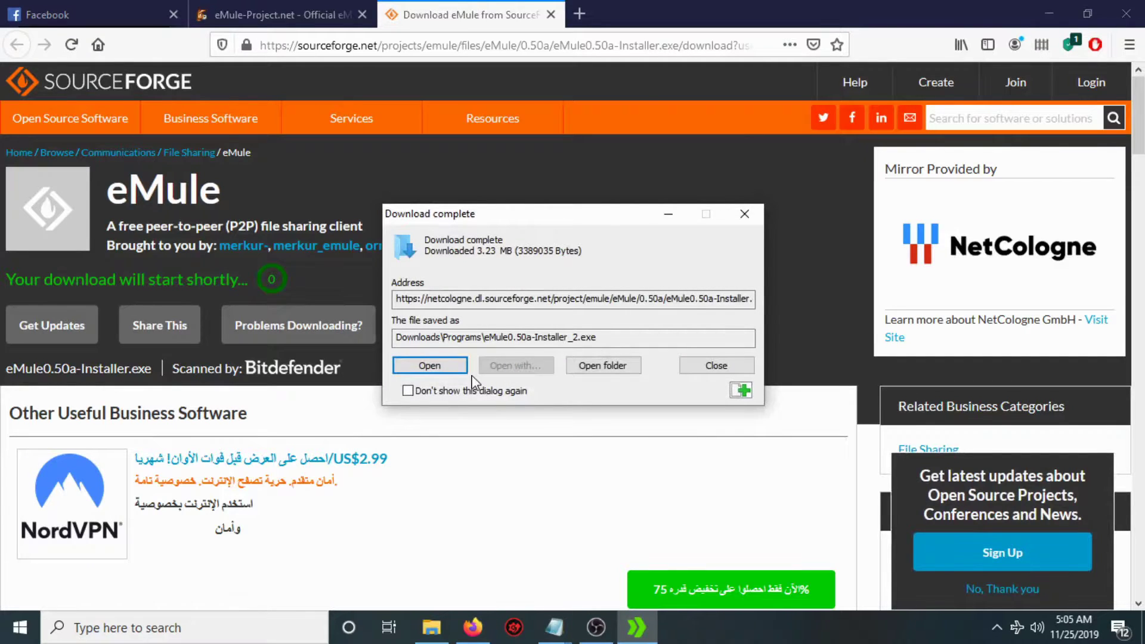
click(435, 368)
click(594, 325)
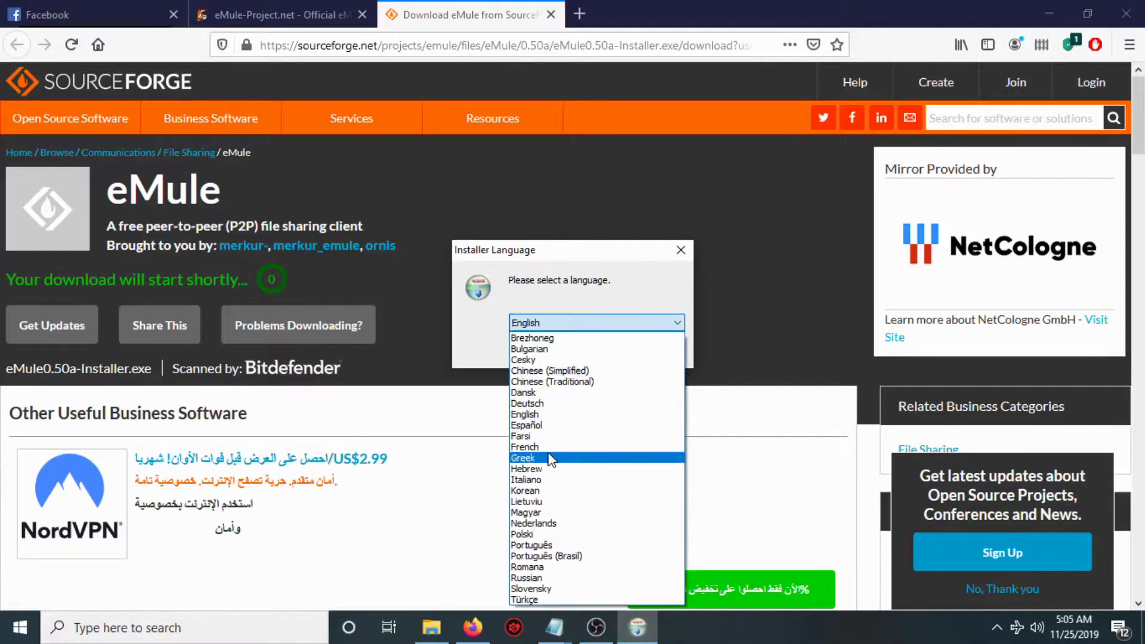
click(527, 416)
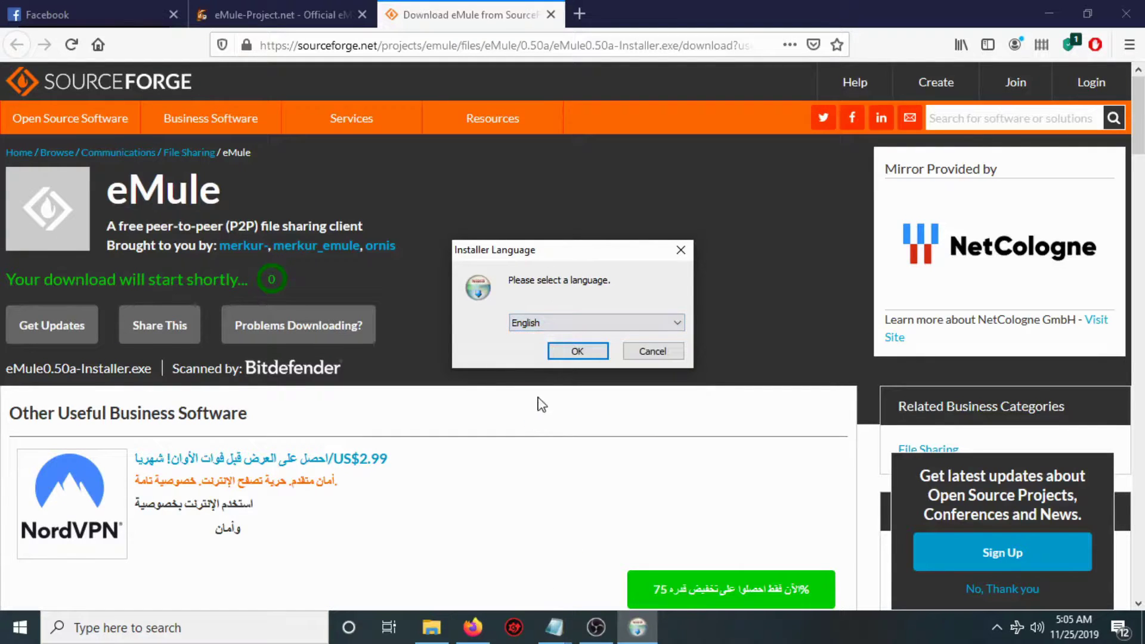
click(564, 356)
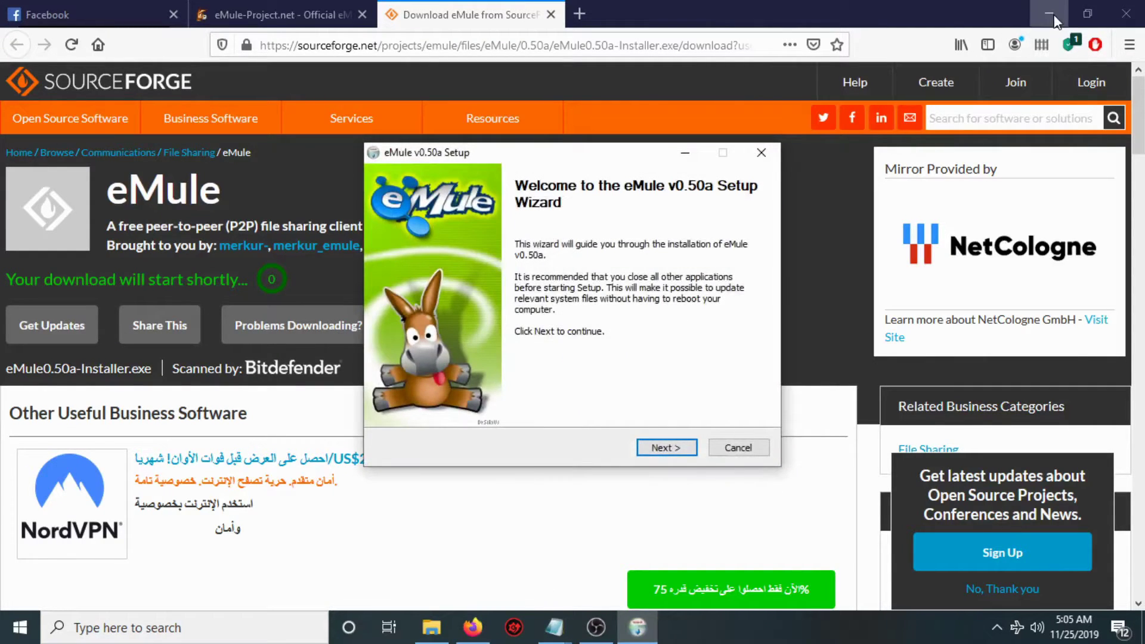
Accept the GPL and default components, and install eMule into C:\Program Files (x86)\eMule
click(1052, 15)
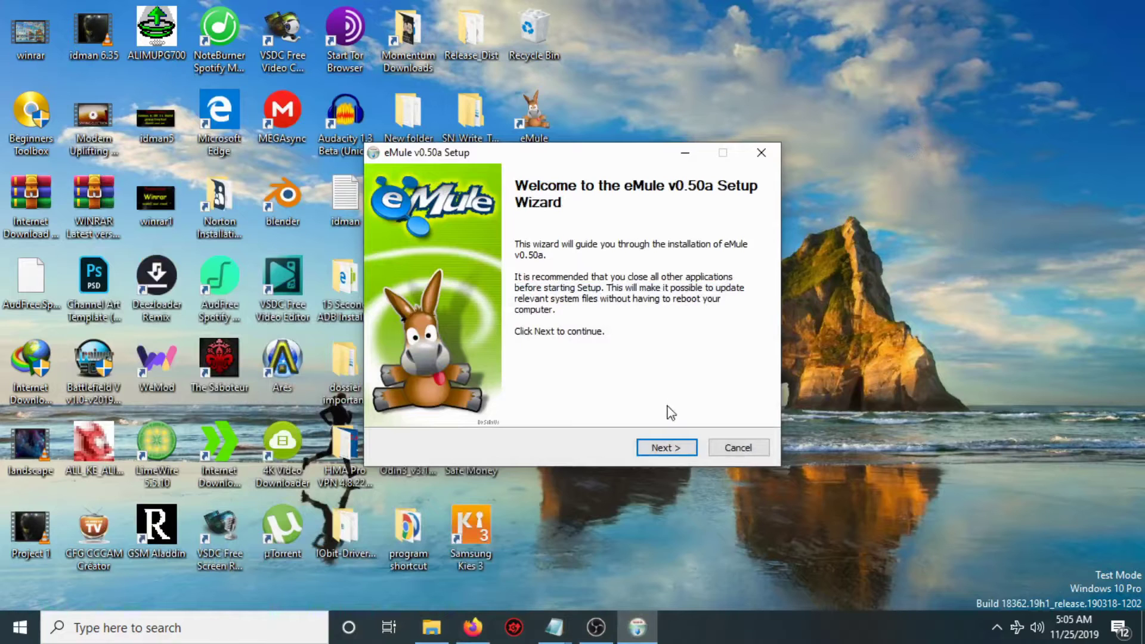
click(671, 448)
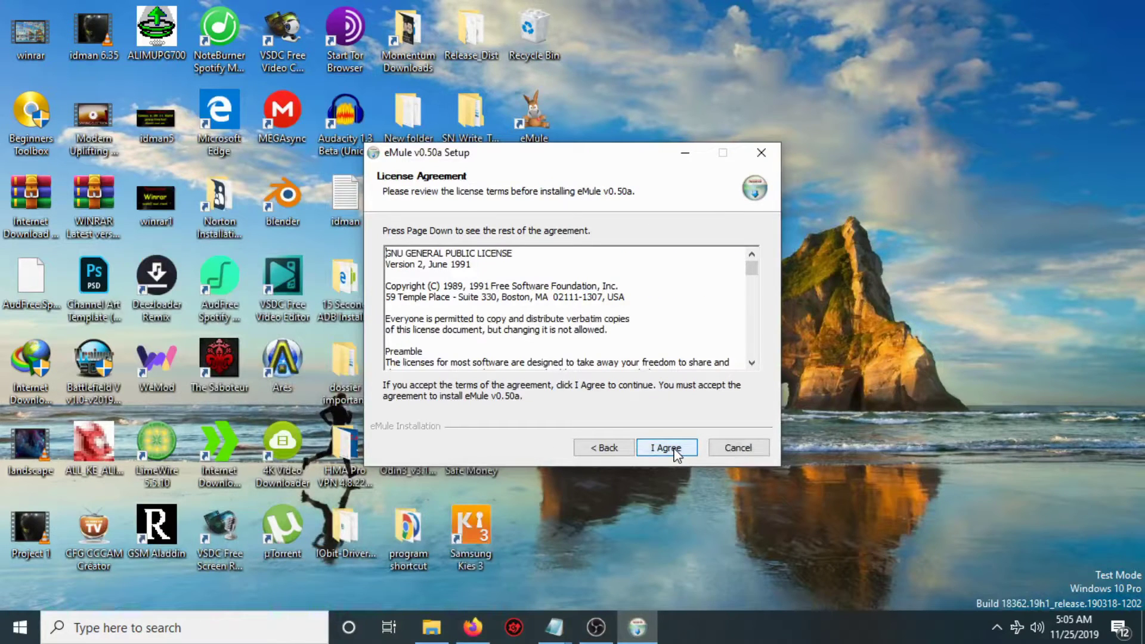
click(674, 451)
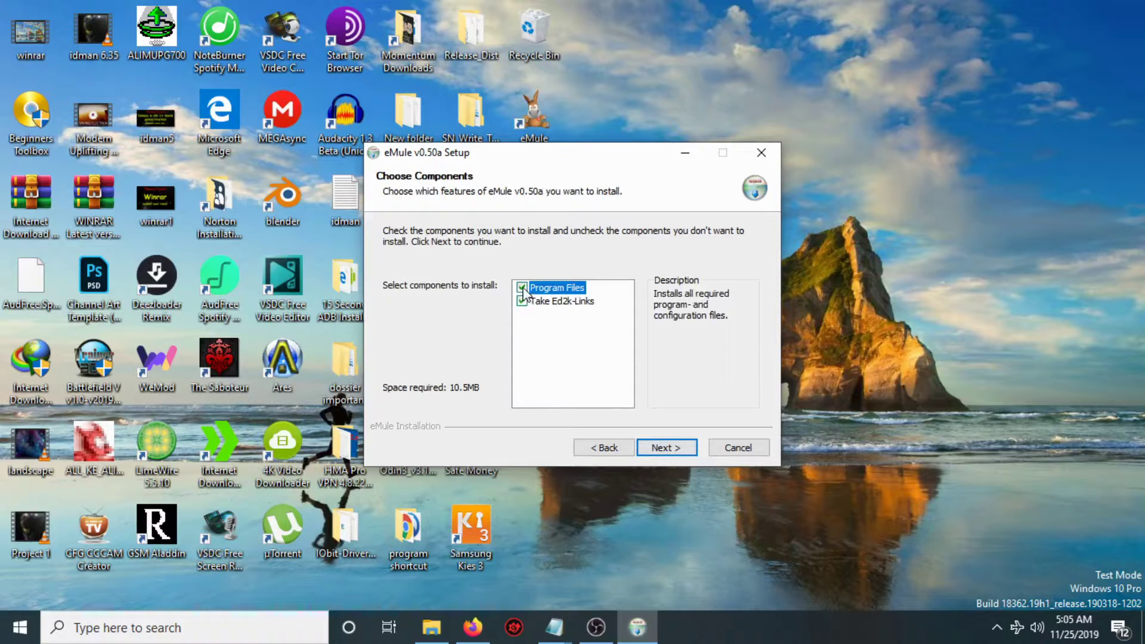
click(662, 450)
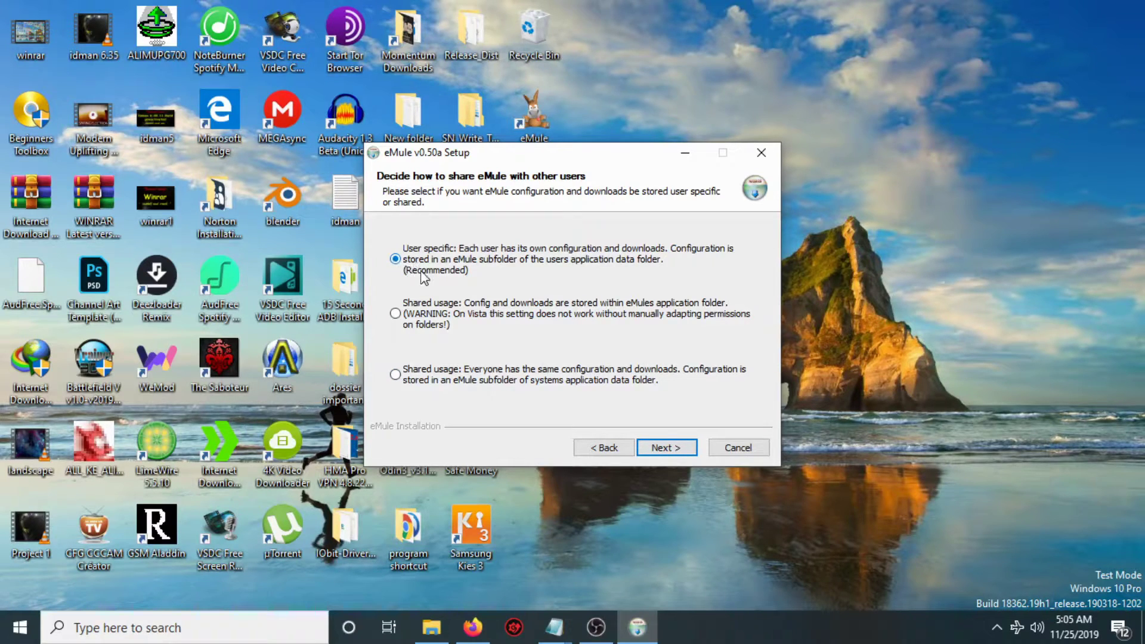
click(664, 446)
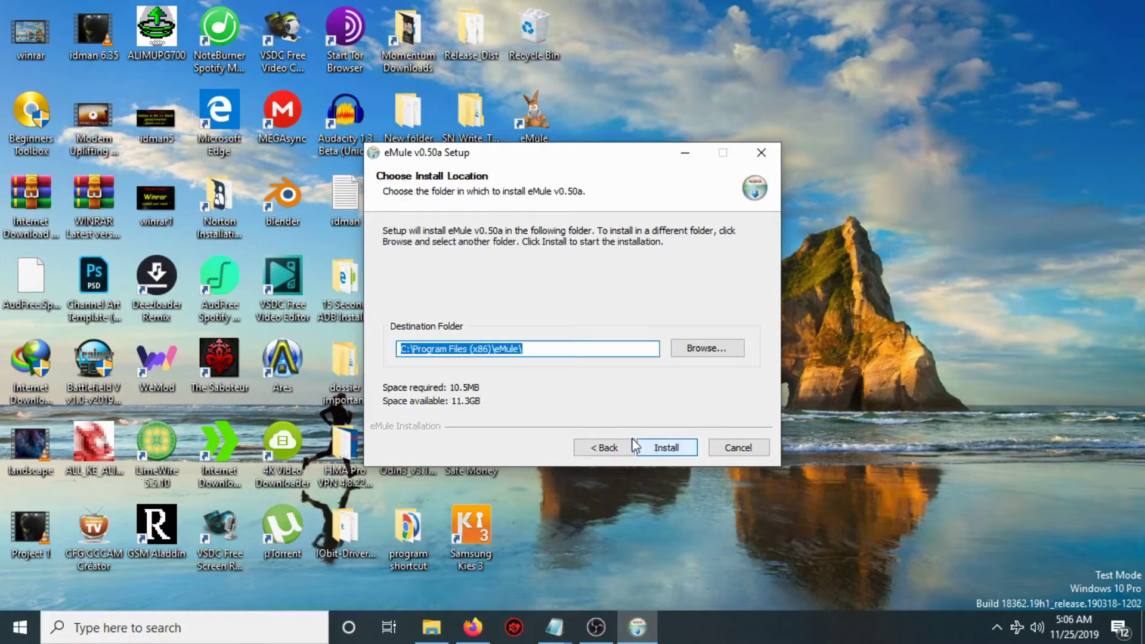
click(664, 449)
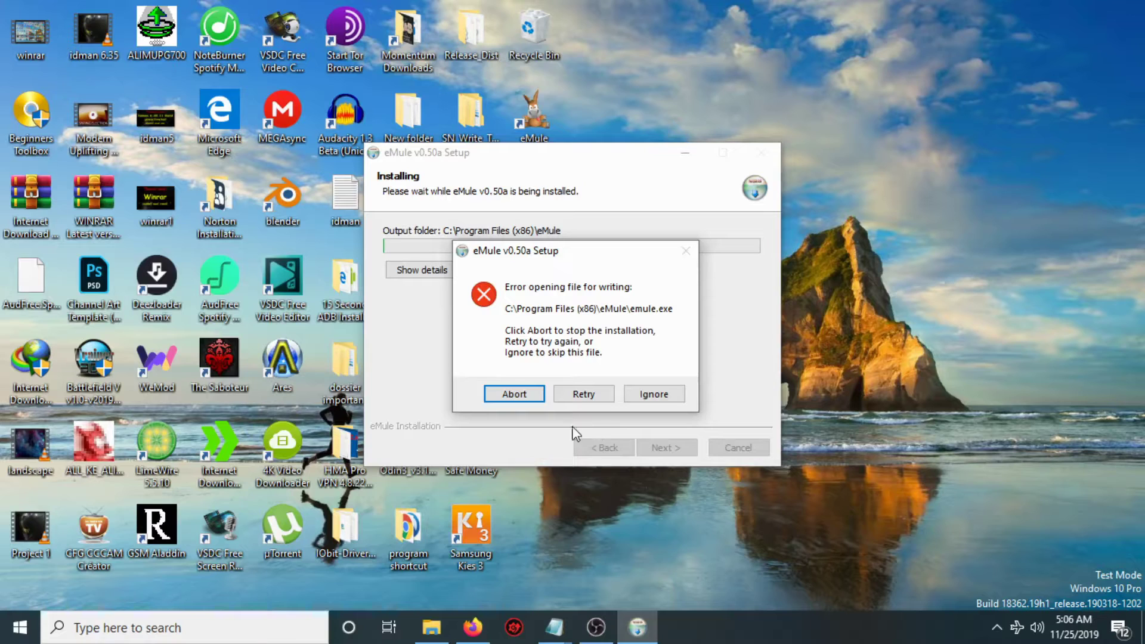
Exit the already running eMule from its system tray icon
click(997, 627)
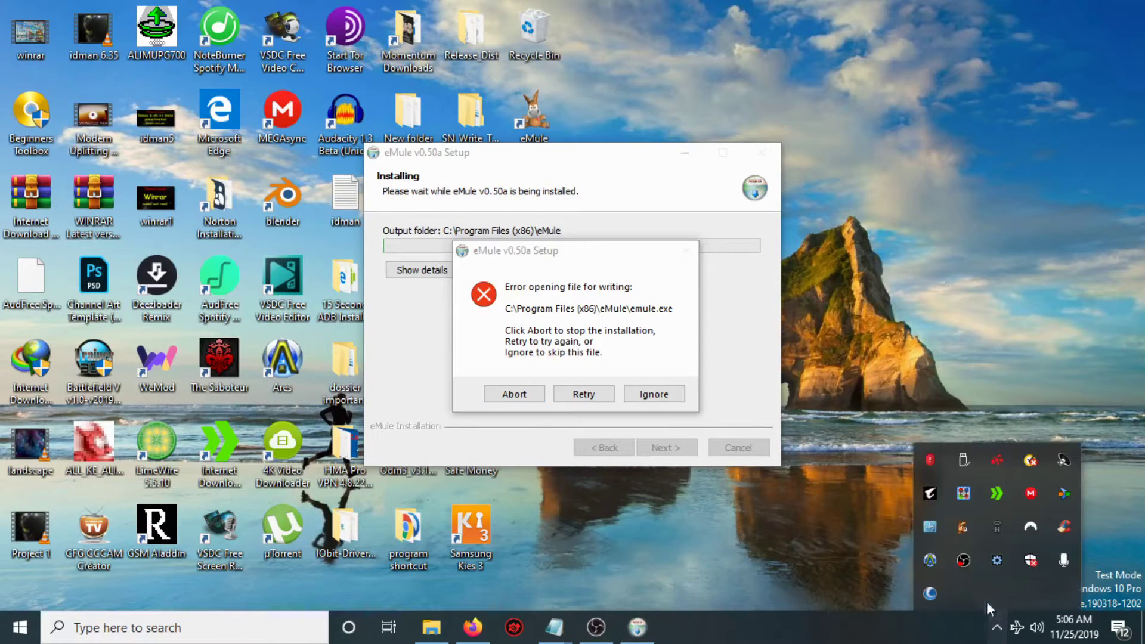
right_click(961, 528)
click(922, 524)
Retry writing emule.exe and finish setup, keeping the desktop shortcut
click(584, 394)
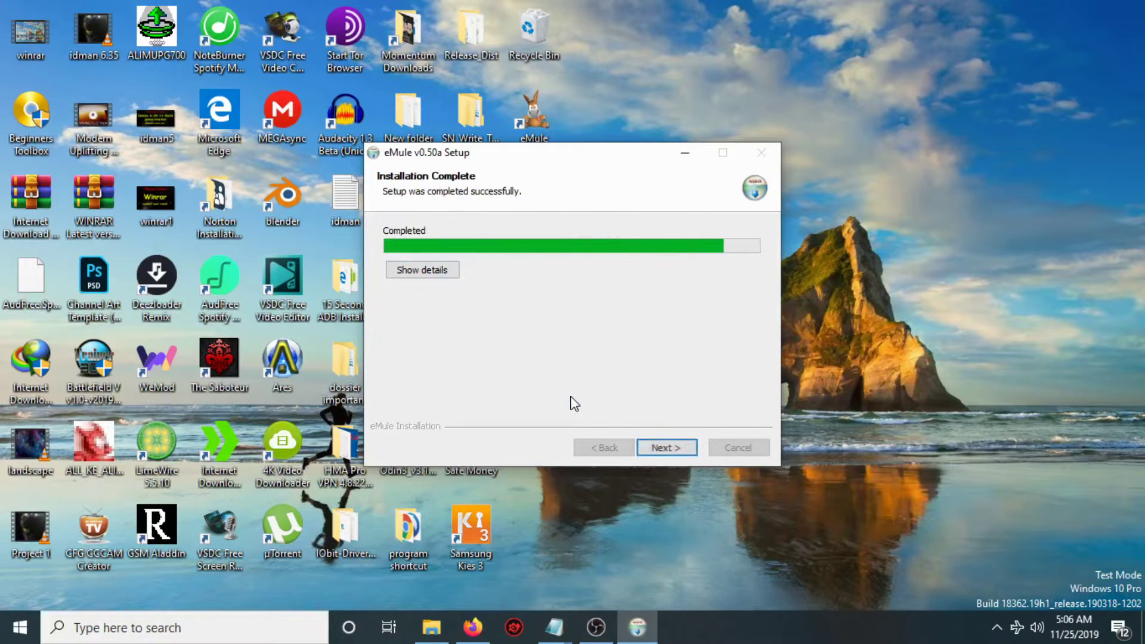
click(664, 449)
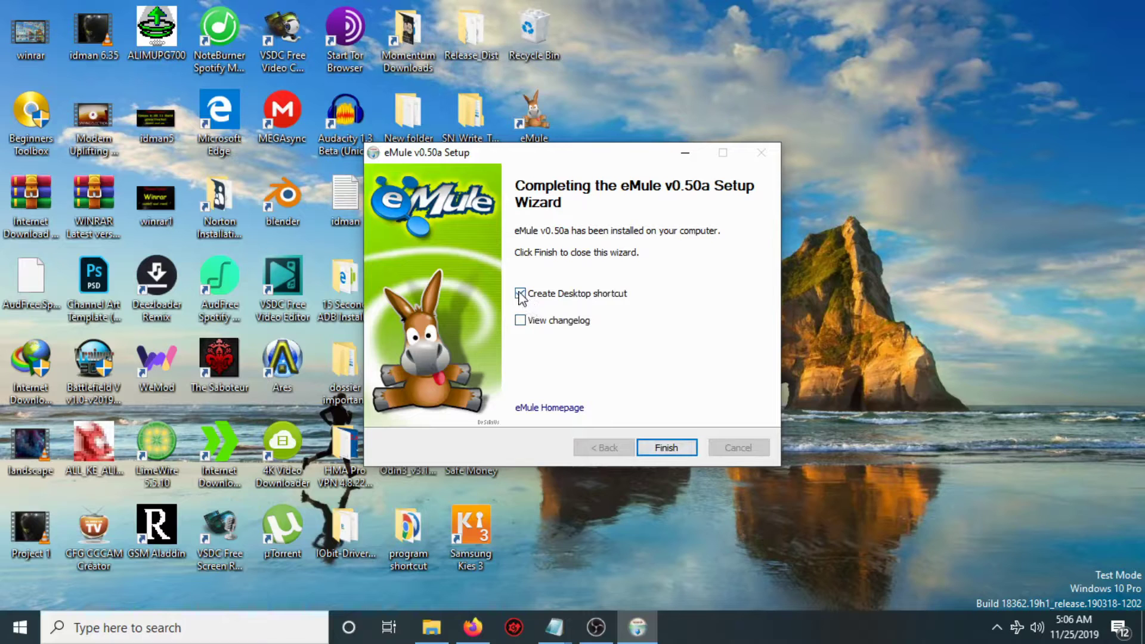
click(667, 448)
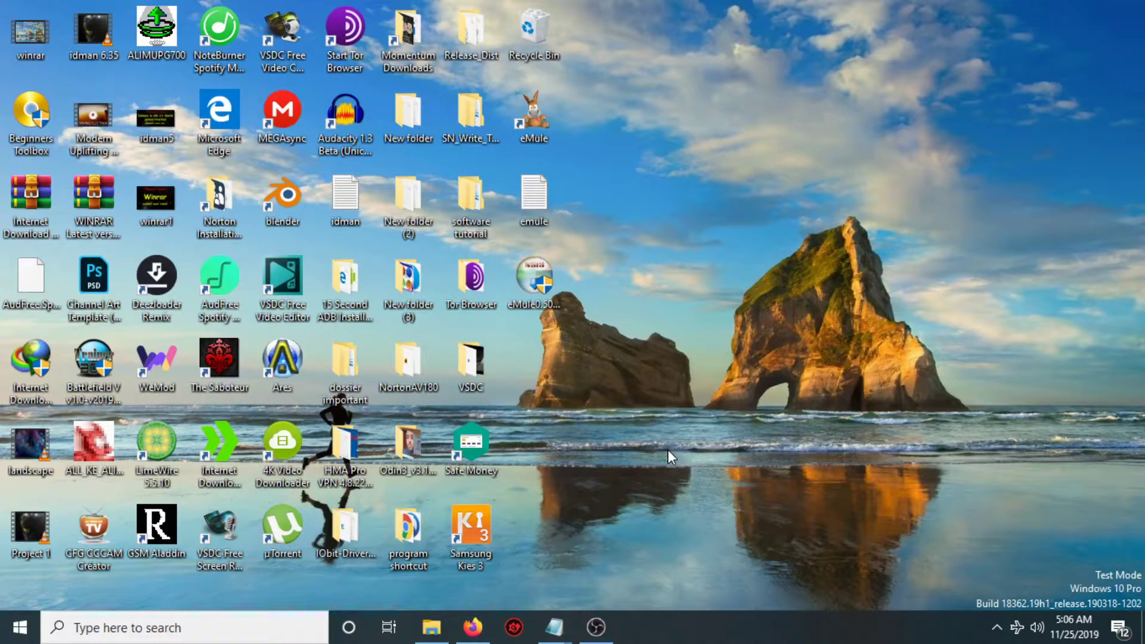
Launch eMule from the desktop and start Tools > eMule First Runtime Wizard
double_click(533, 127)
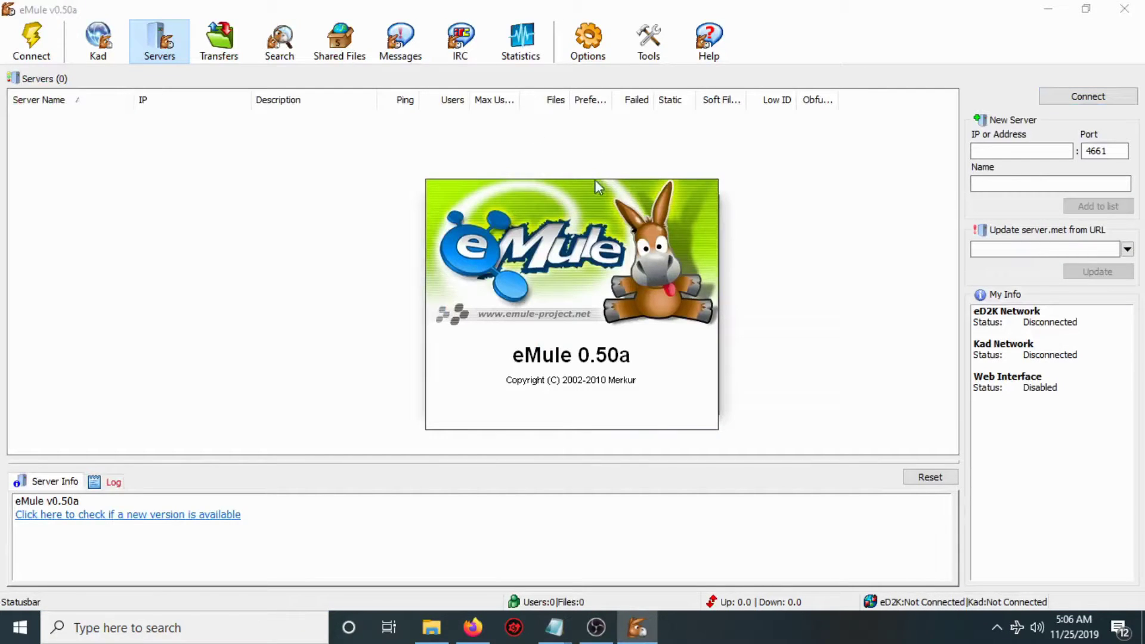
click(660, 44)
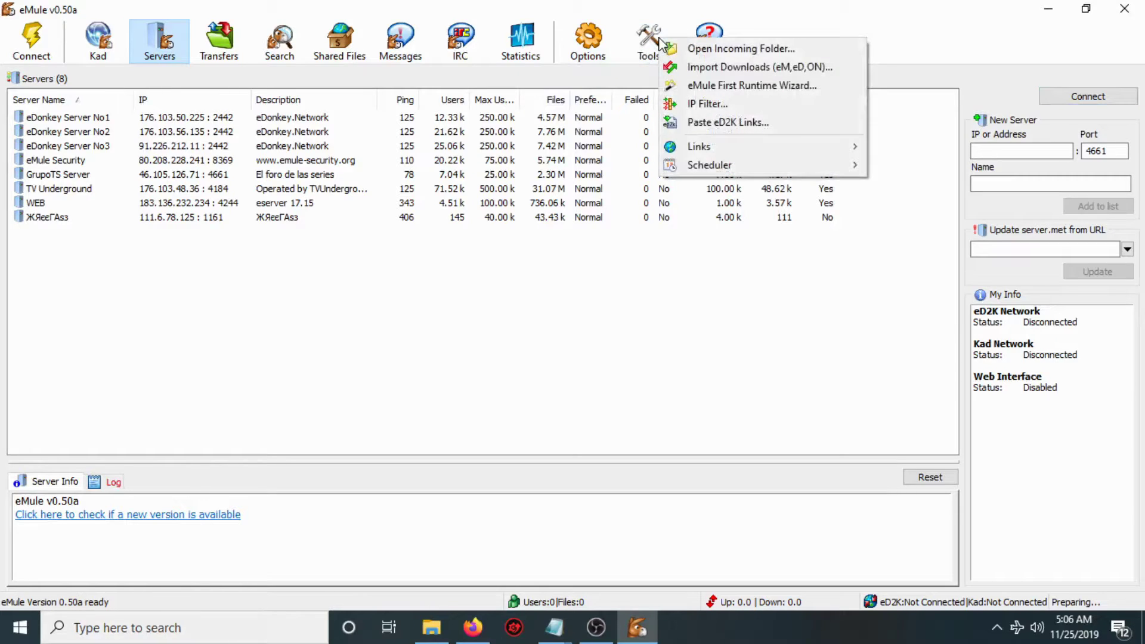
click(716, 92)
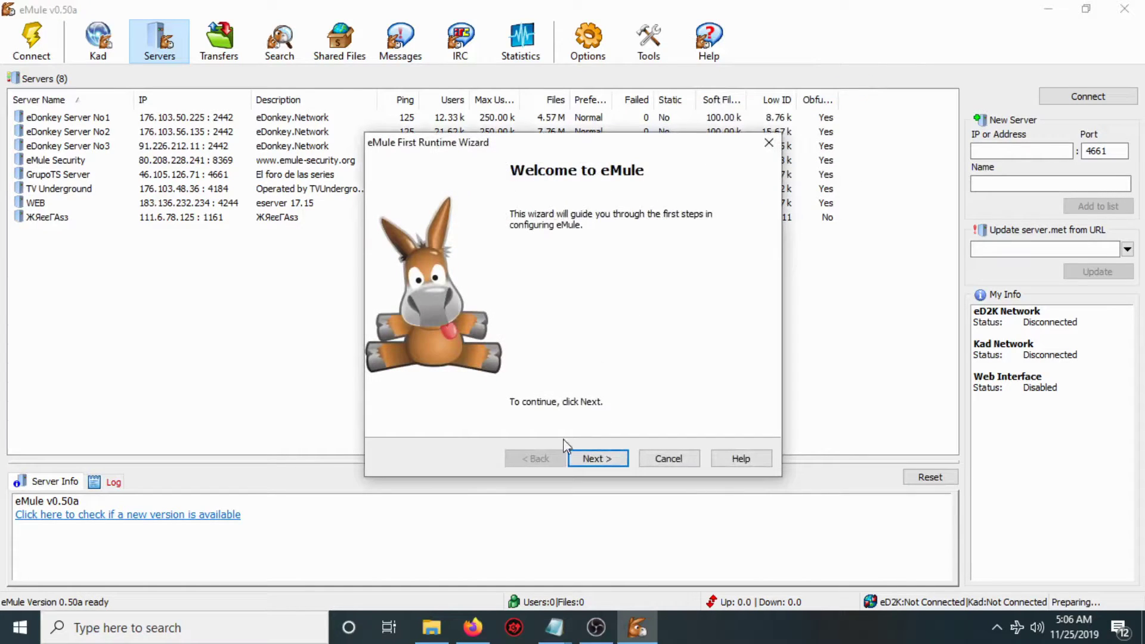
Keep the prefilled user name, forward TCP 5898 and UDP 8034 via UPnP, and test ports
click(592, 468)
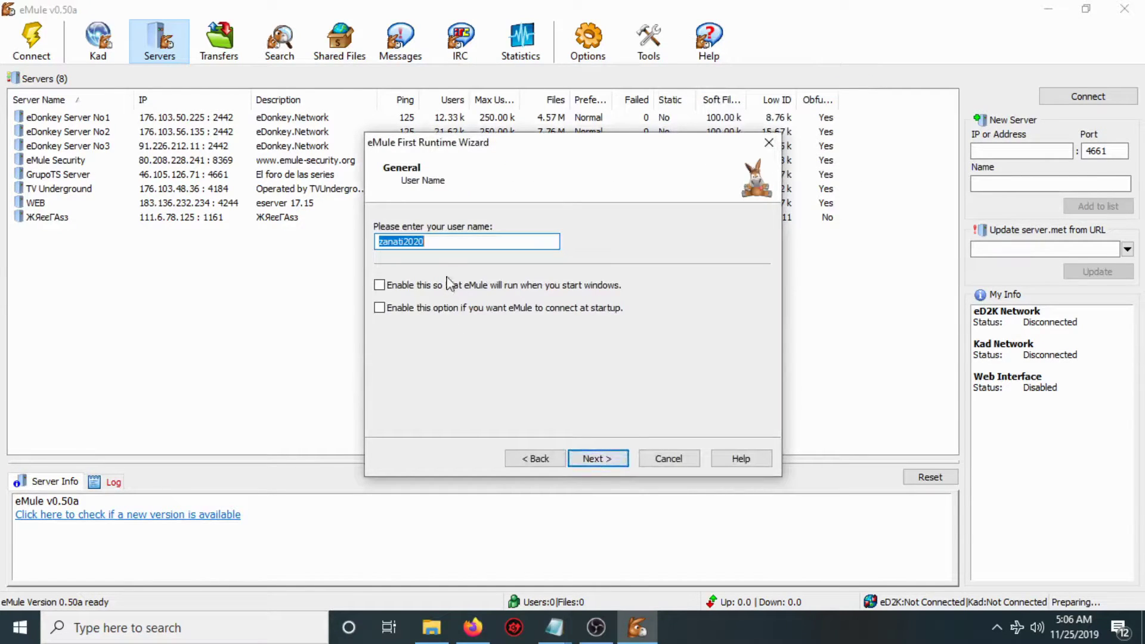
click(435, 243)
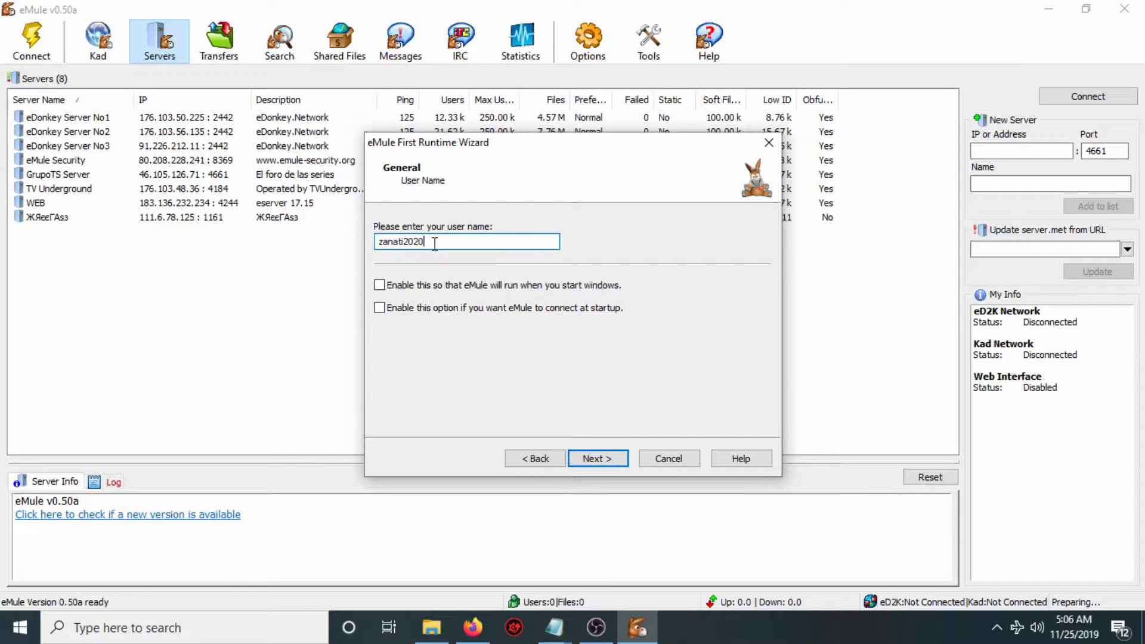
click(596, 459)
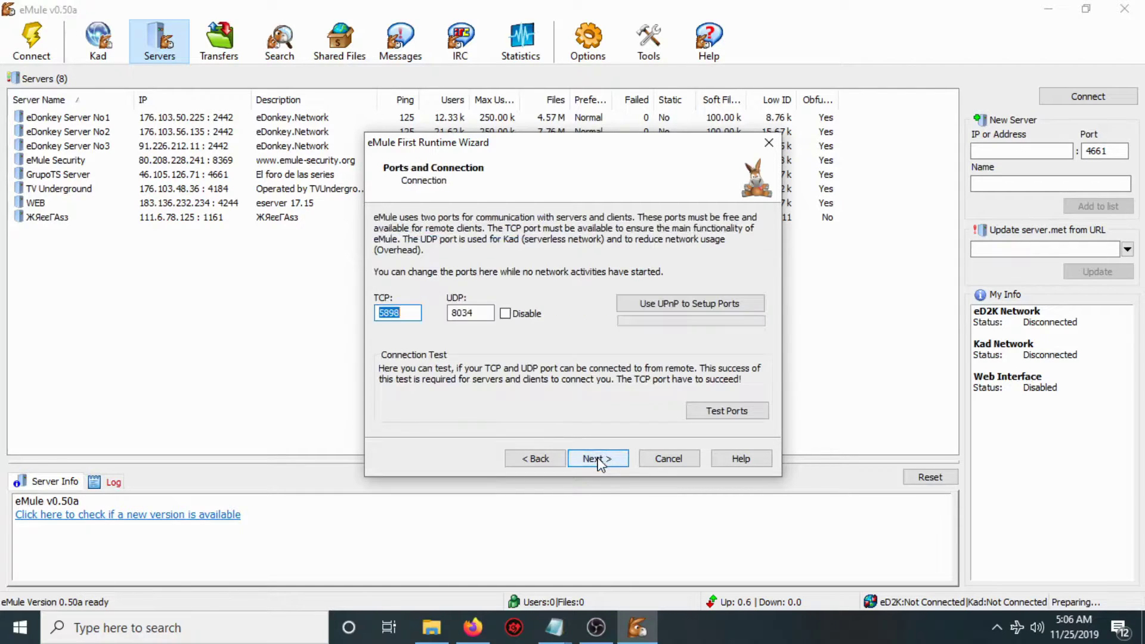
click(683, 309)
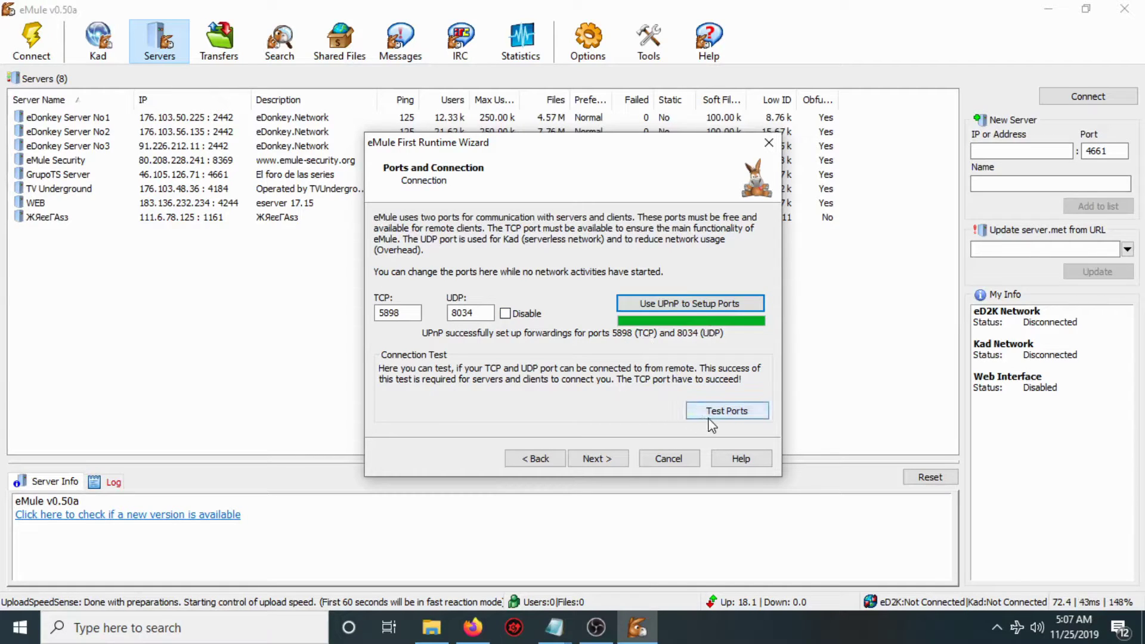
click(728, 412)
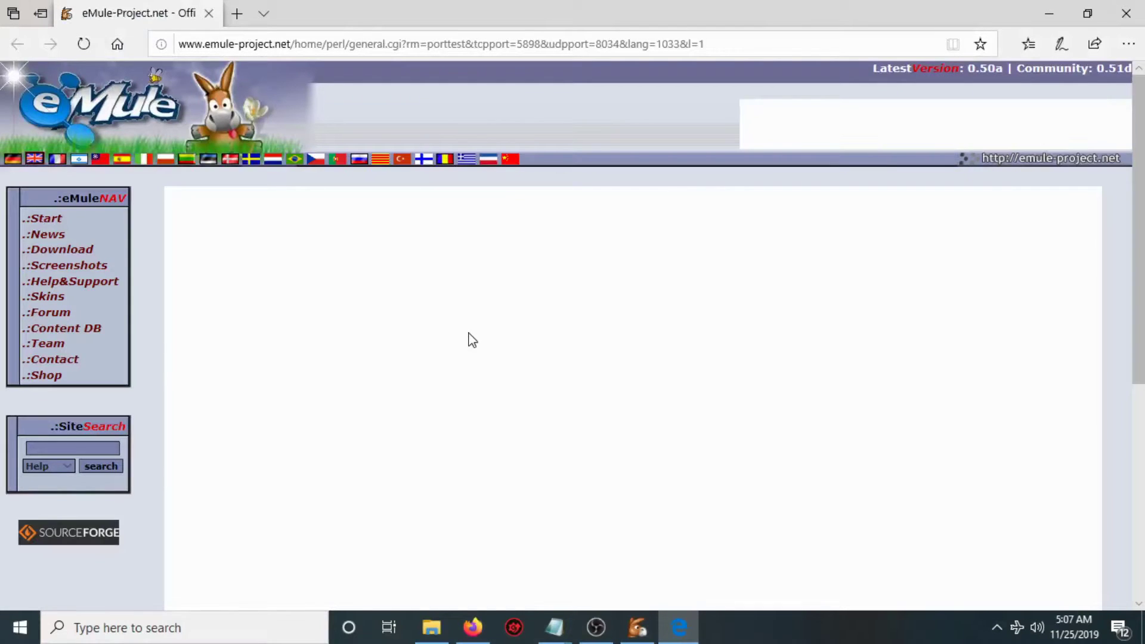
Confirm the port test shows TCP and UDP both successful, then close Edge
scroll(473, 340, down, 1)
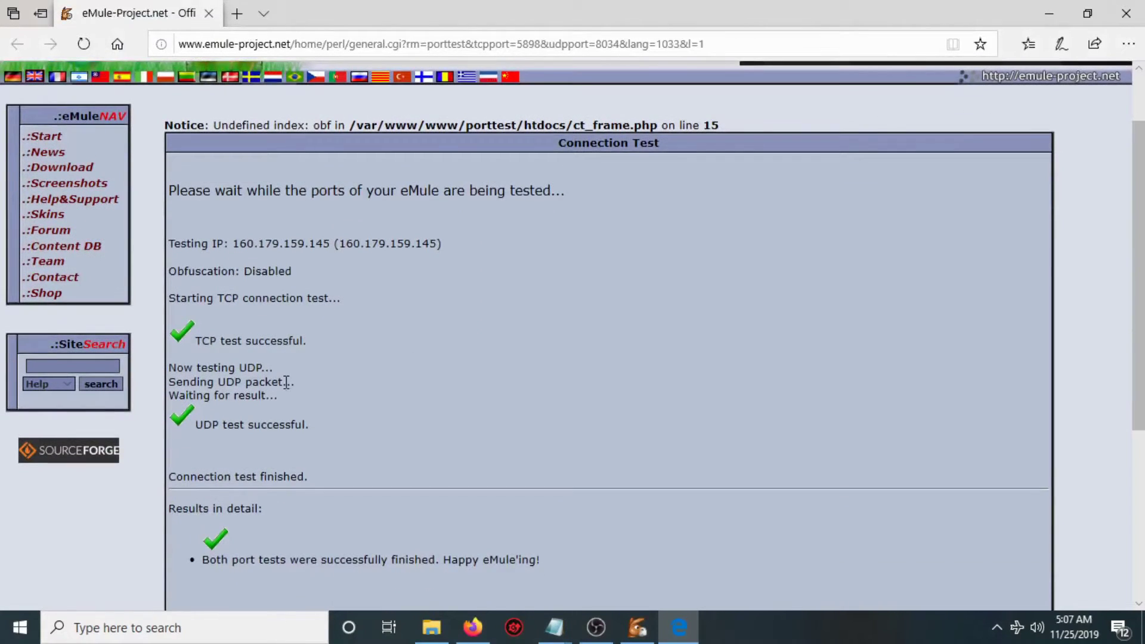
scroll(286, 382, down, 1)
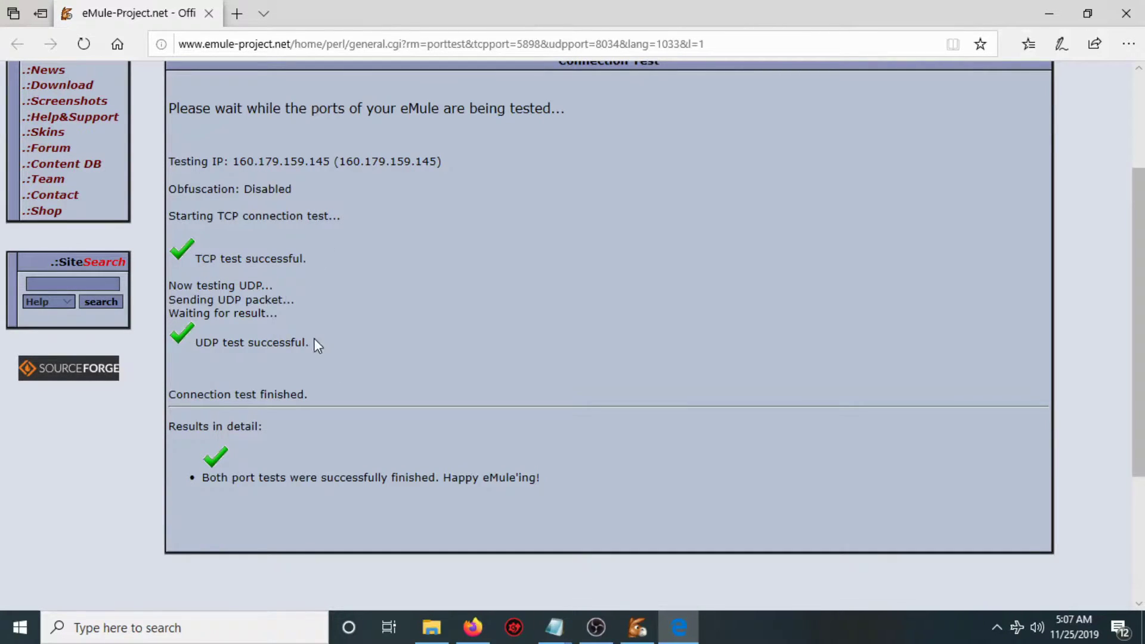
click(1128, 22)
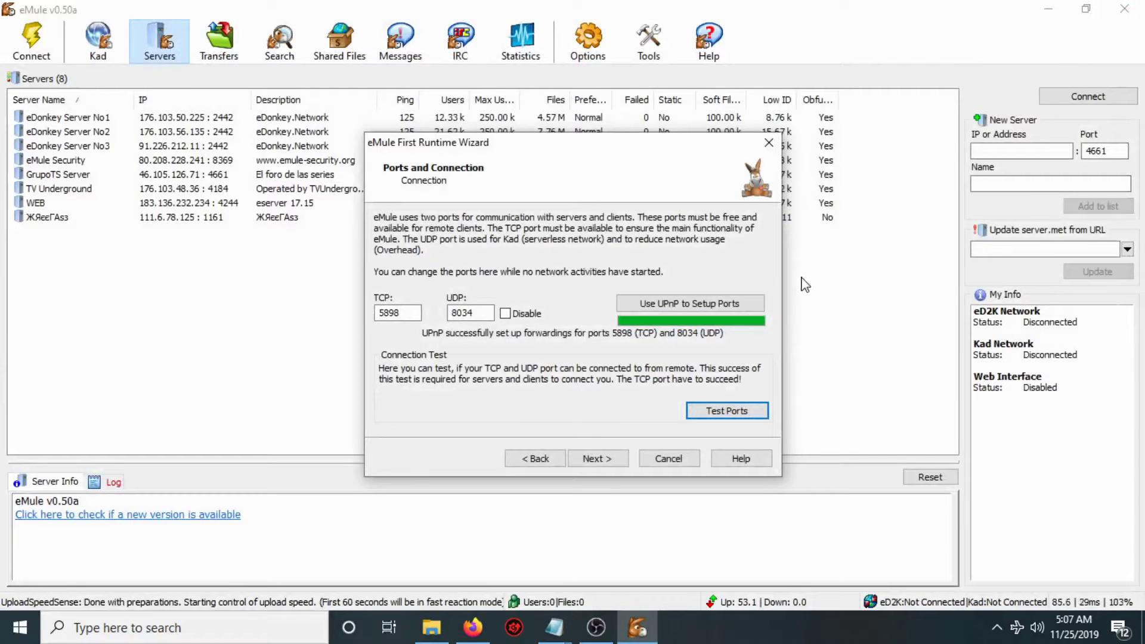
Keep default priority and obfuscation settings, leave eD2K and Kad enabled, and finish the wizard
click(597, 459)
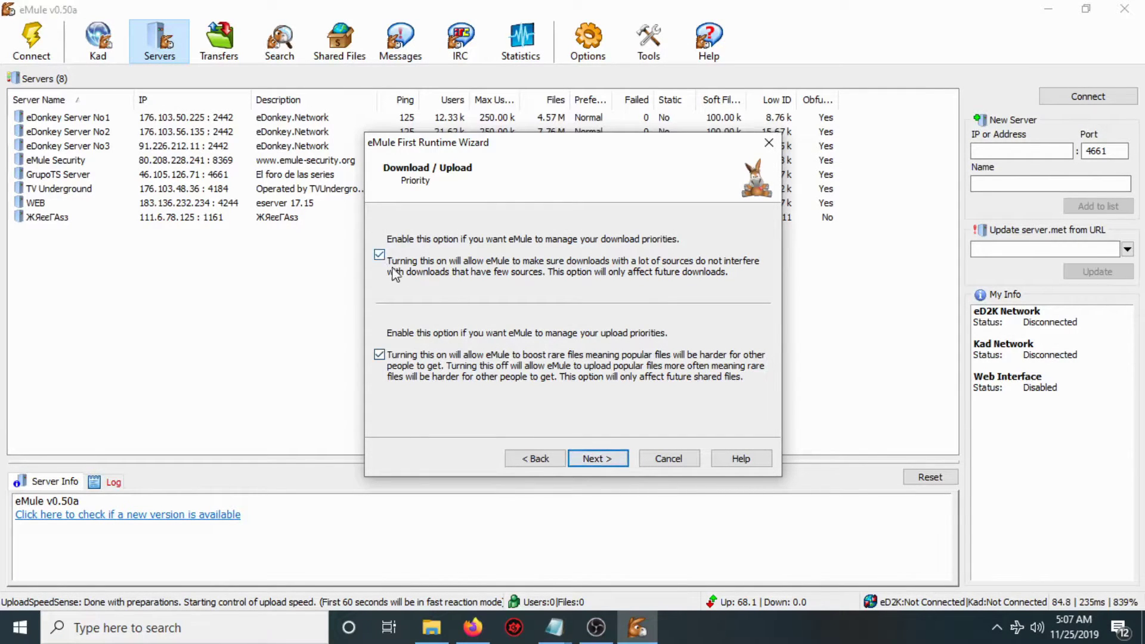
click(607, 460)
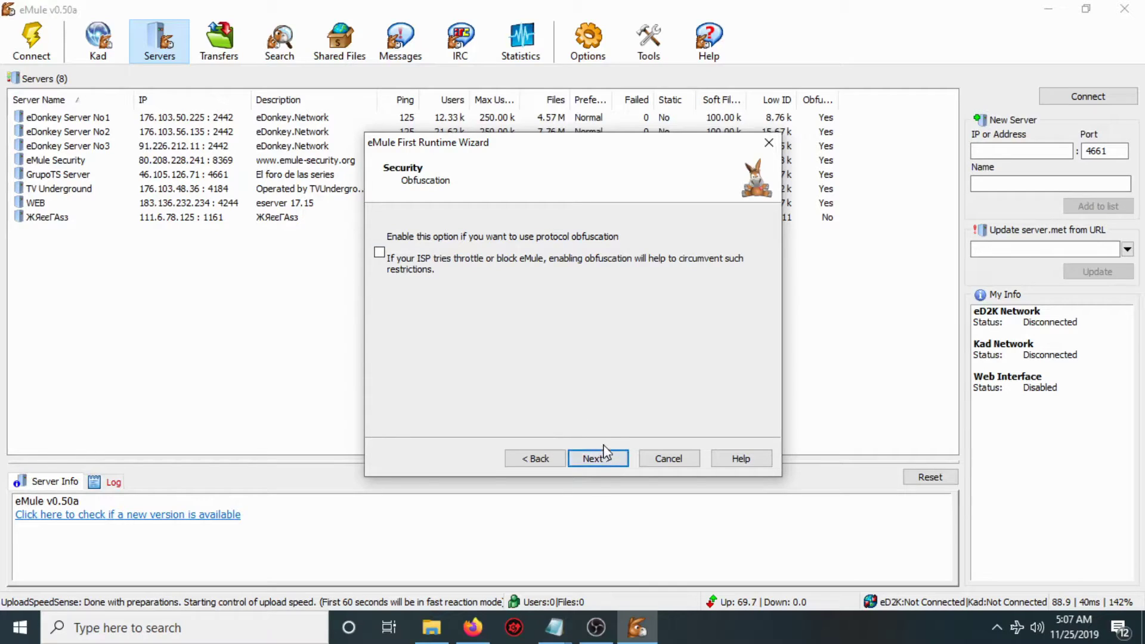
click(608, 460)
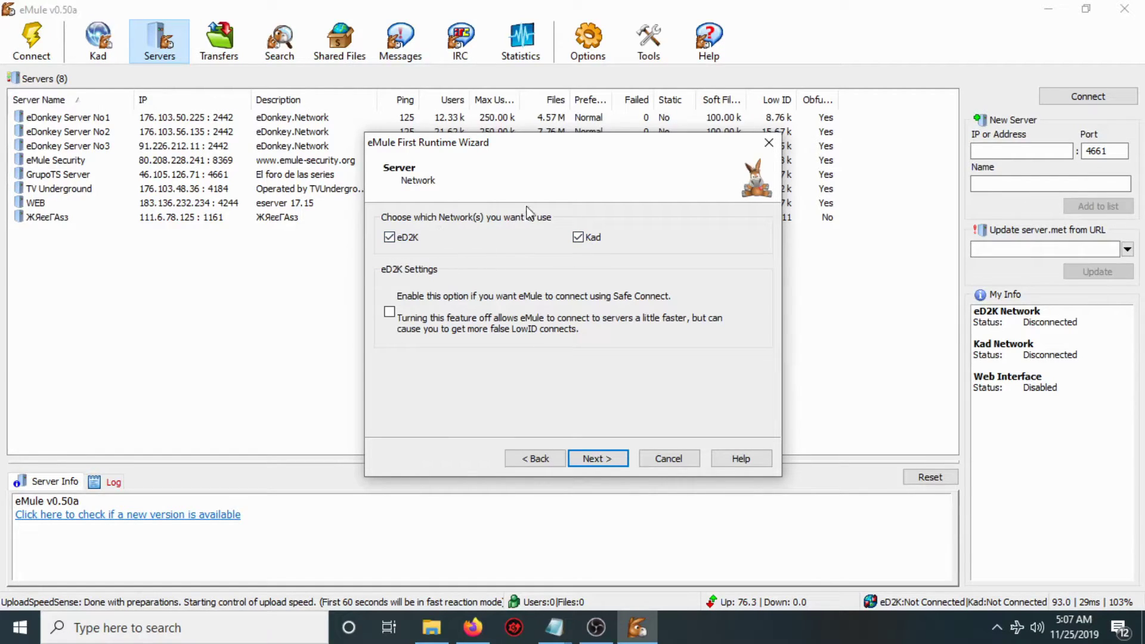
click(610, 461)
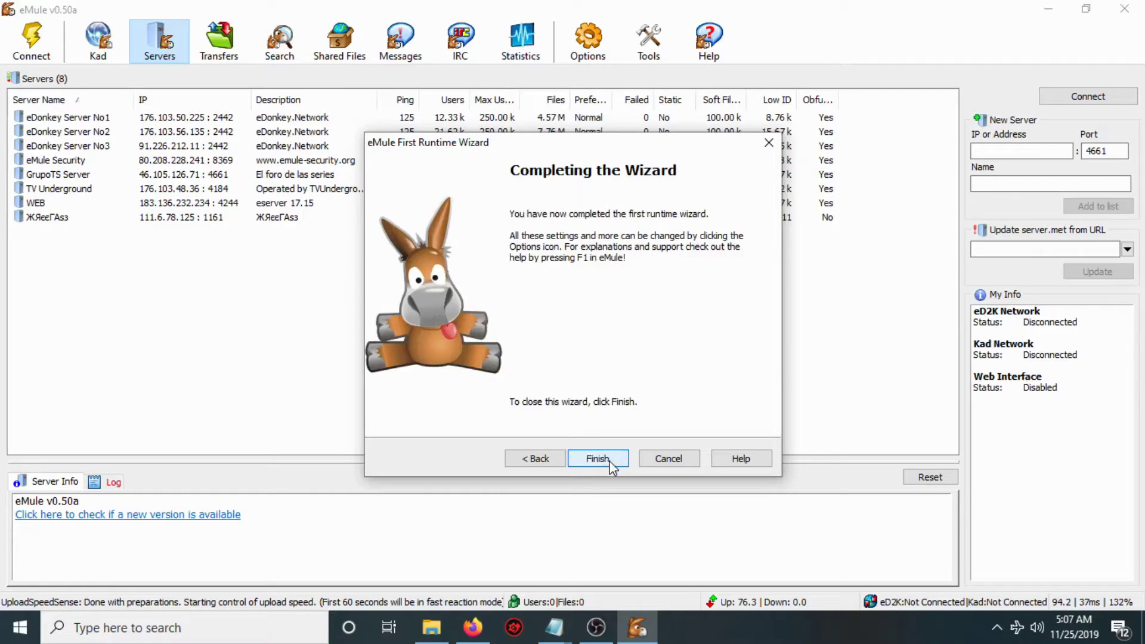
click(609, 460)
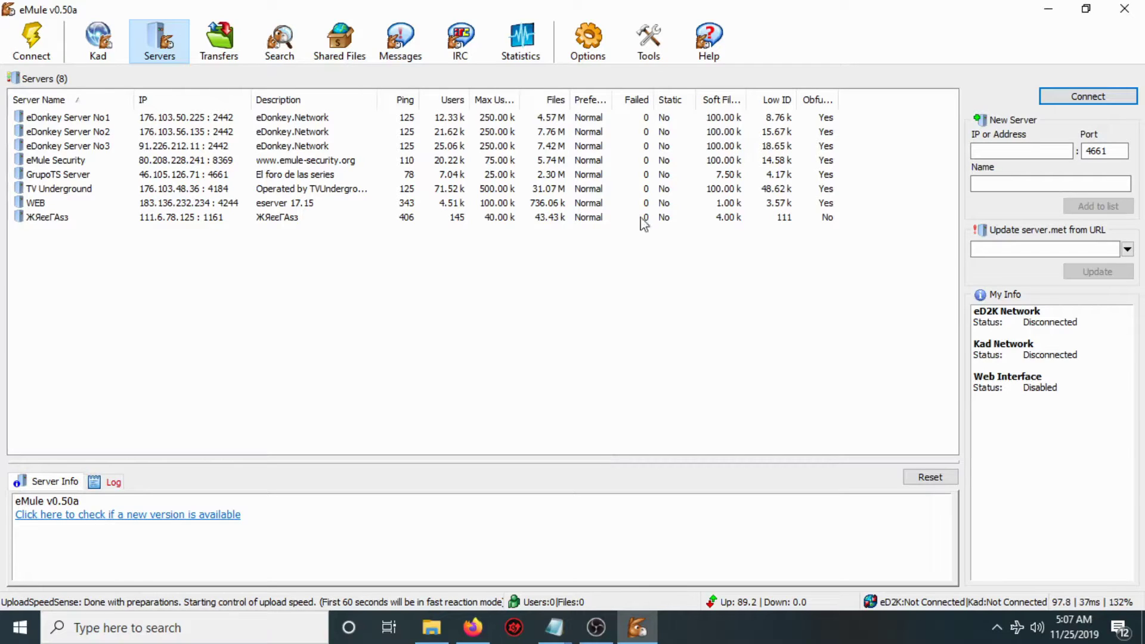
Turn on 'Auto-update server list at startup' under Connection > Server options, then apply and save
click(609, 56)
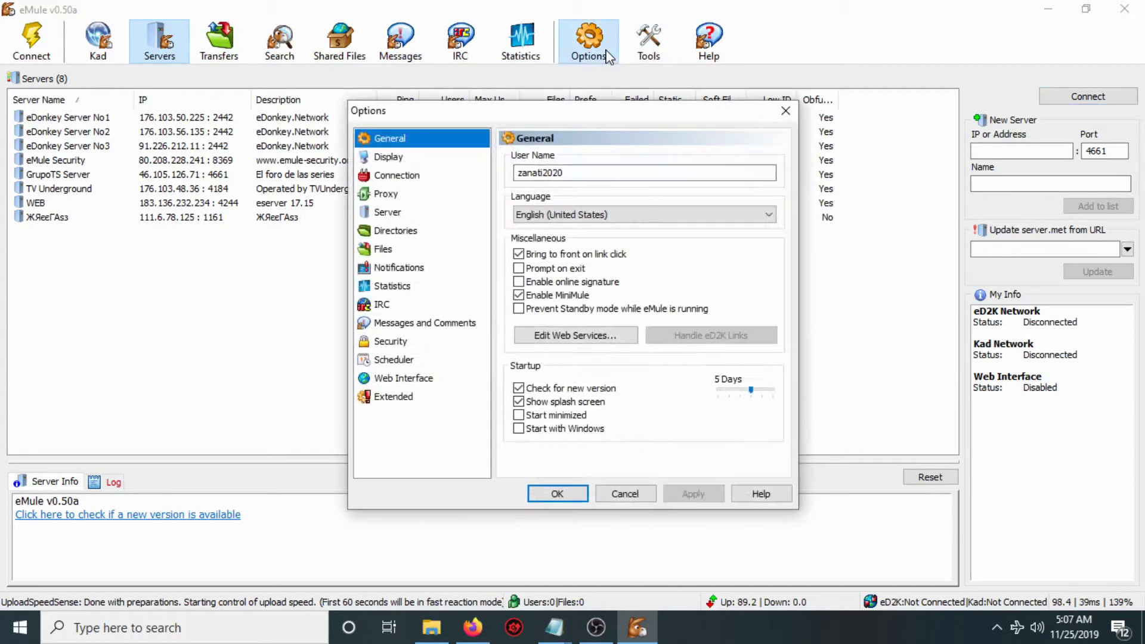
click(399, 176)
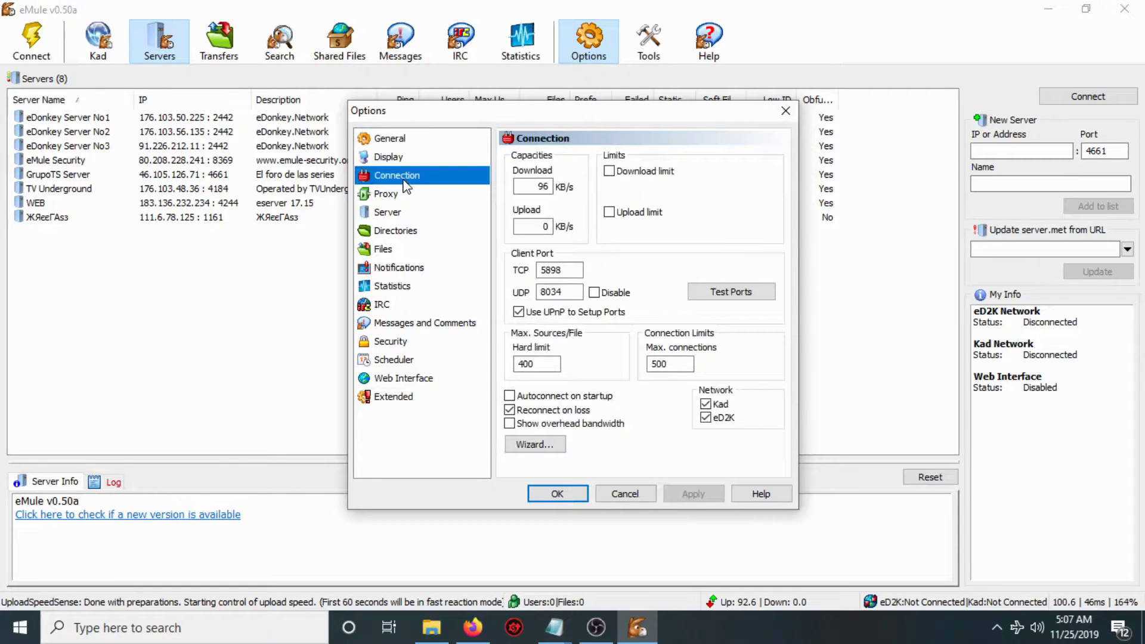
click(397, 214)
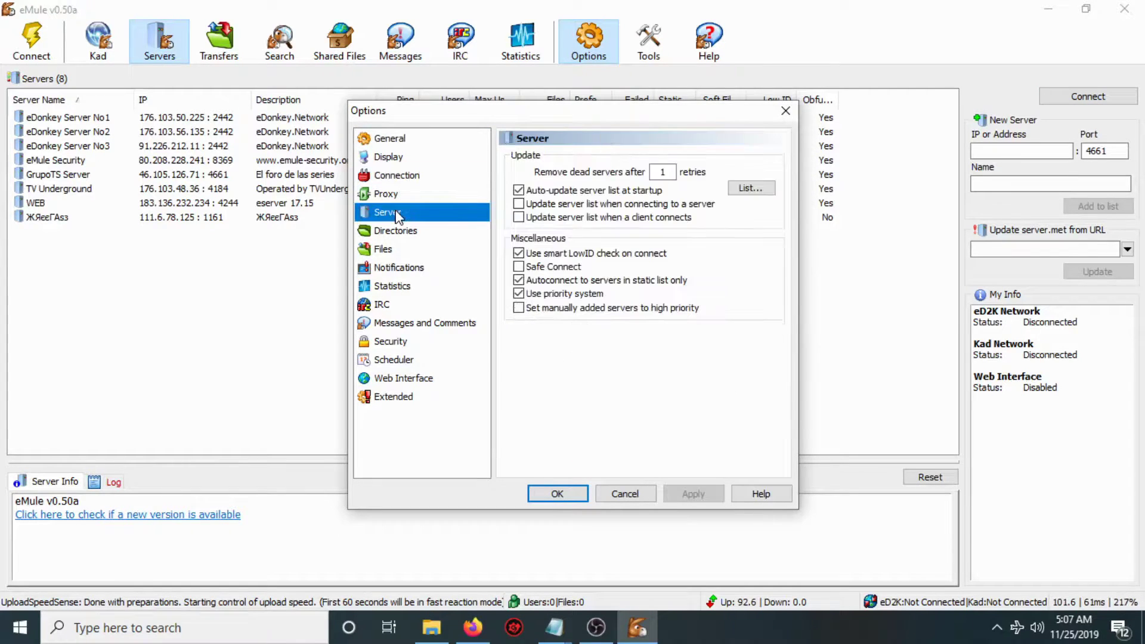
click(519, 189)
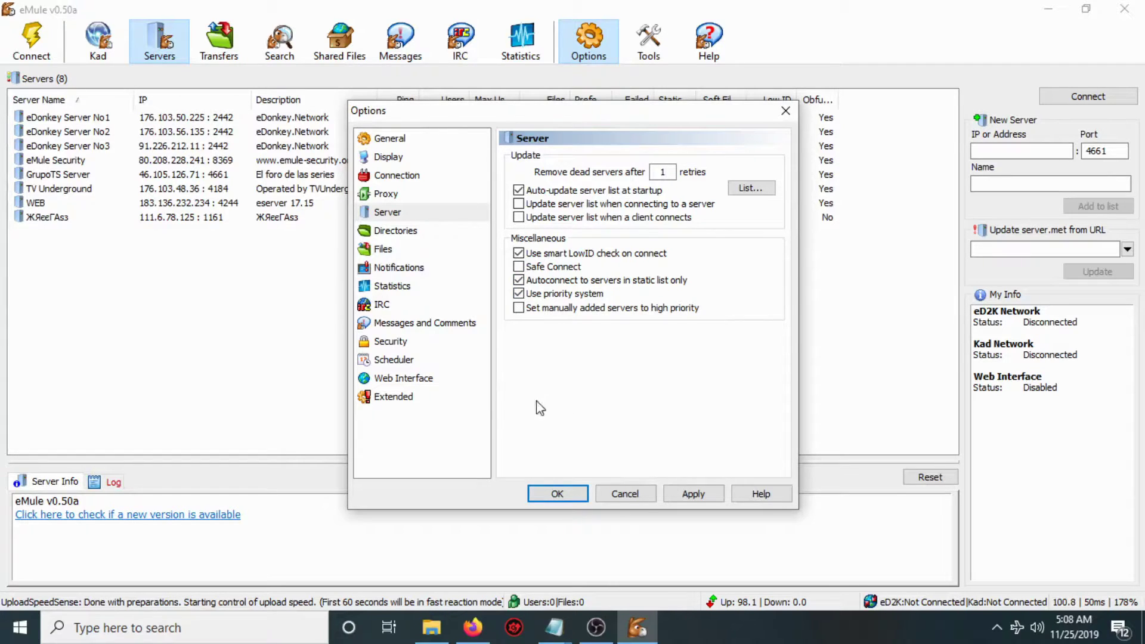
click(692, 494)
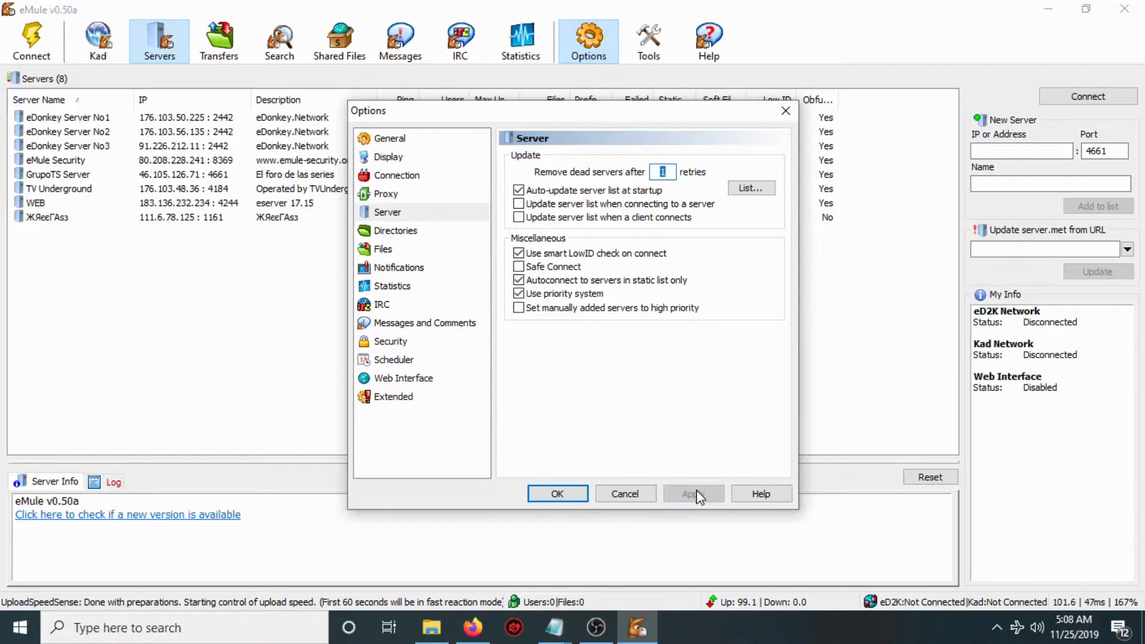
click(558, 493)
mouse_move(550, 628)
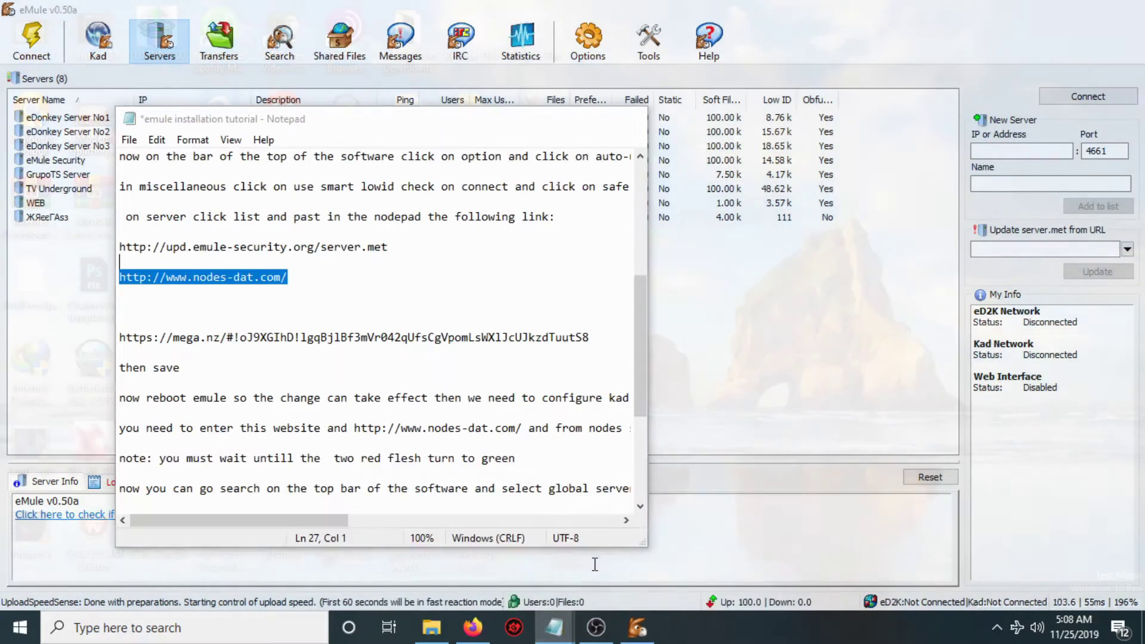
click(595, 564)
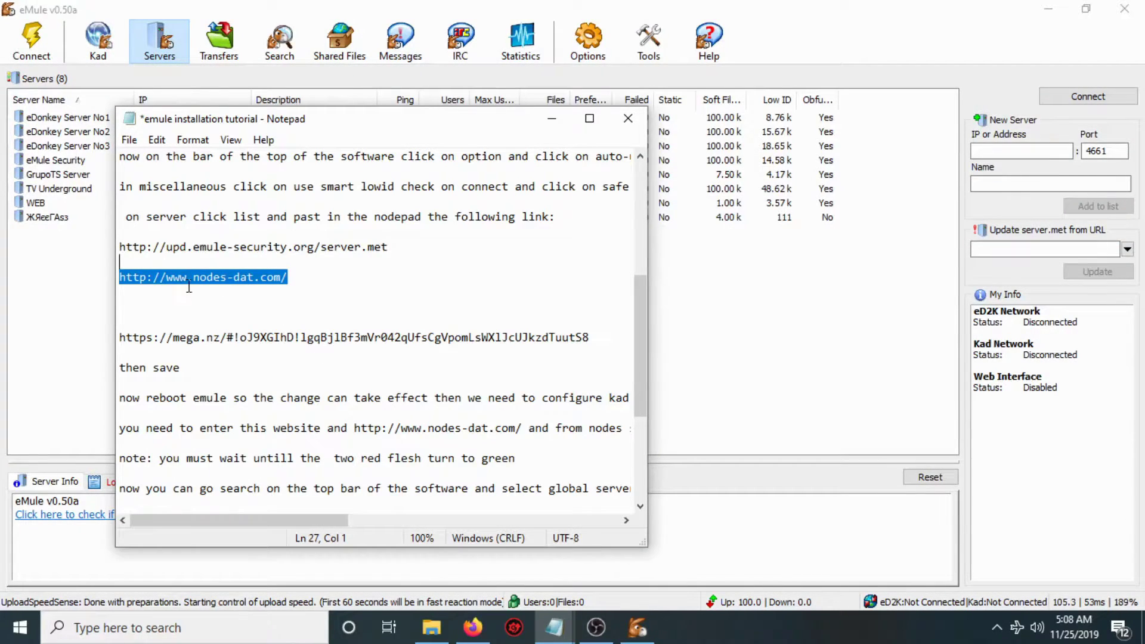
right_click(260, 281)
click(322, 332)
click(552, 118)
click(466, 633)
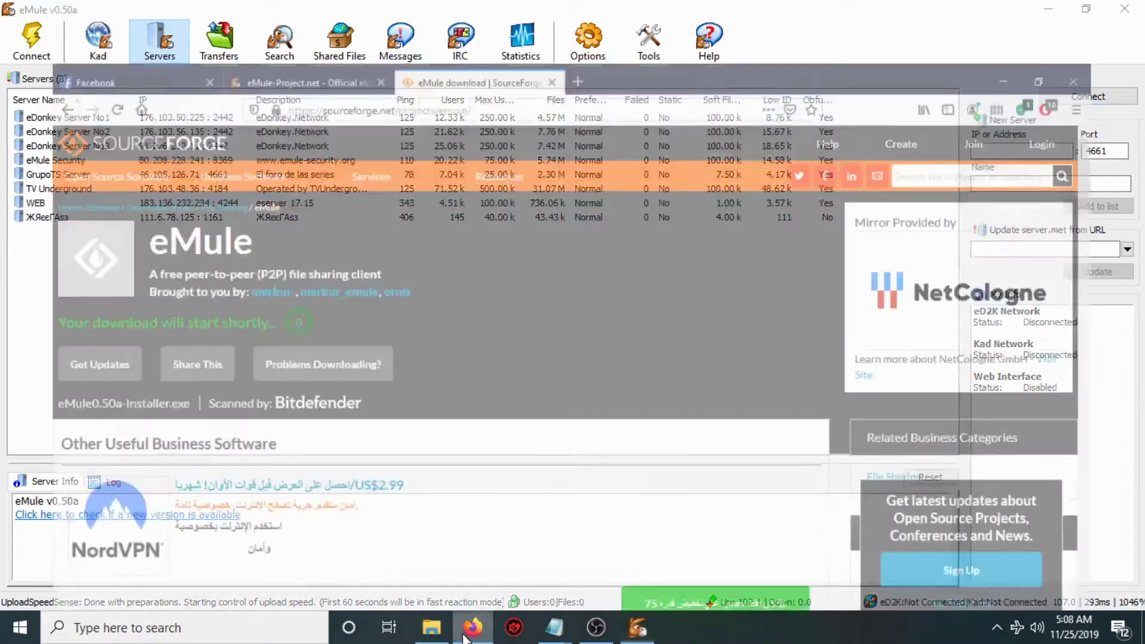
Open the copied nodes-dat.com address in a new Firefox tab
click(578, 13)
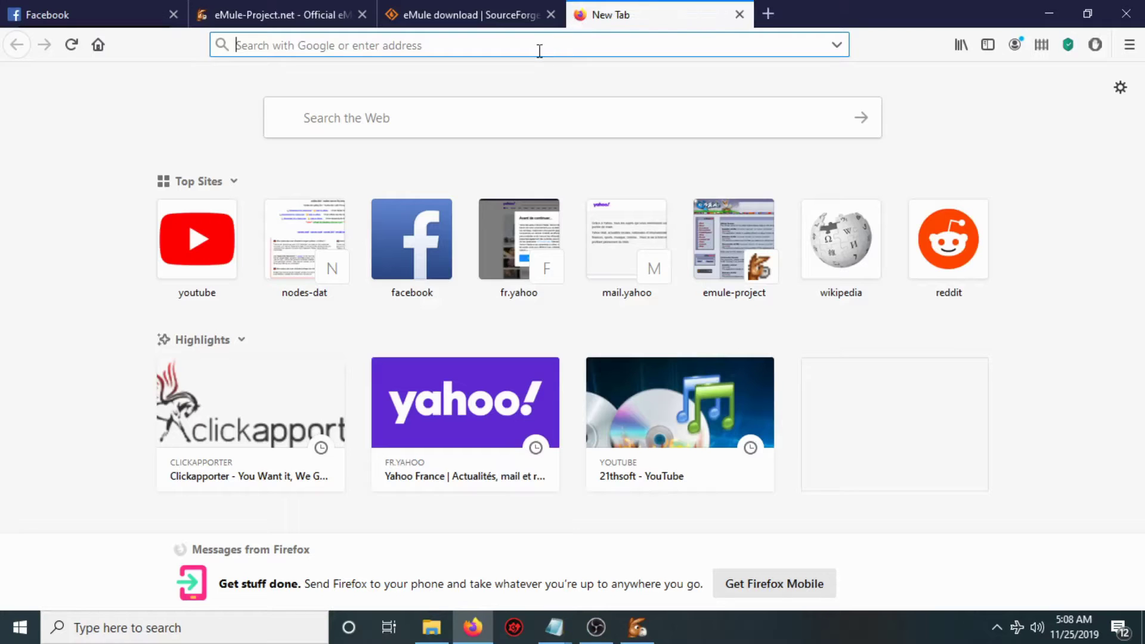
right_click(540, 51)
click(585, 145)
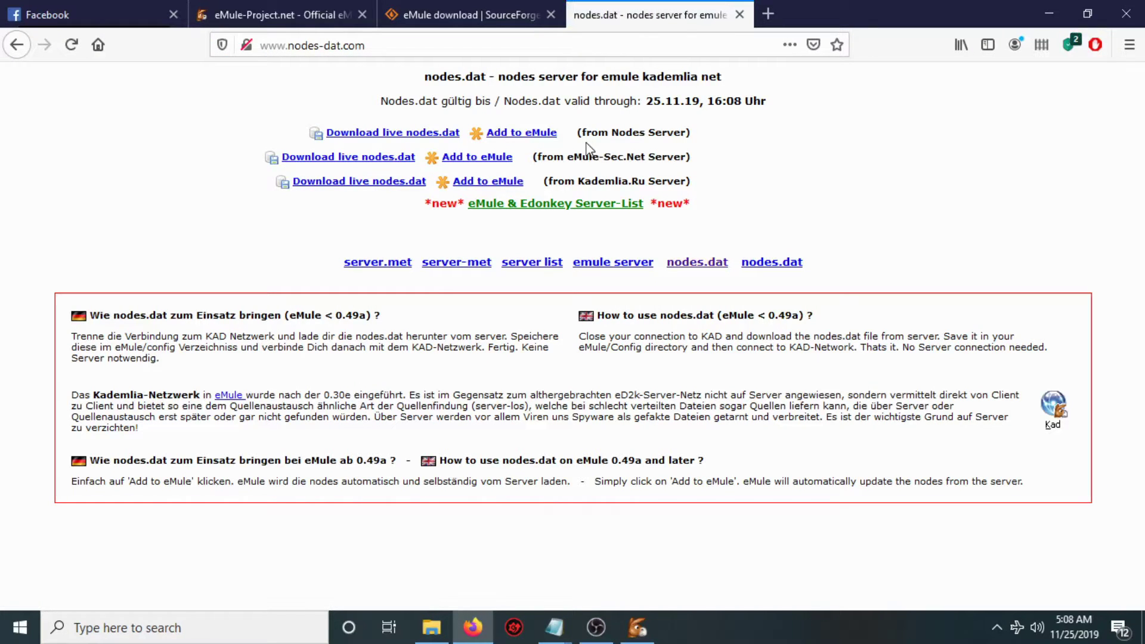
Send the Nodes Server's nodes.dat to eMule and accept downloading the Kad contacts
click(525, 135)
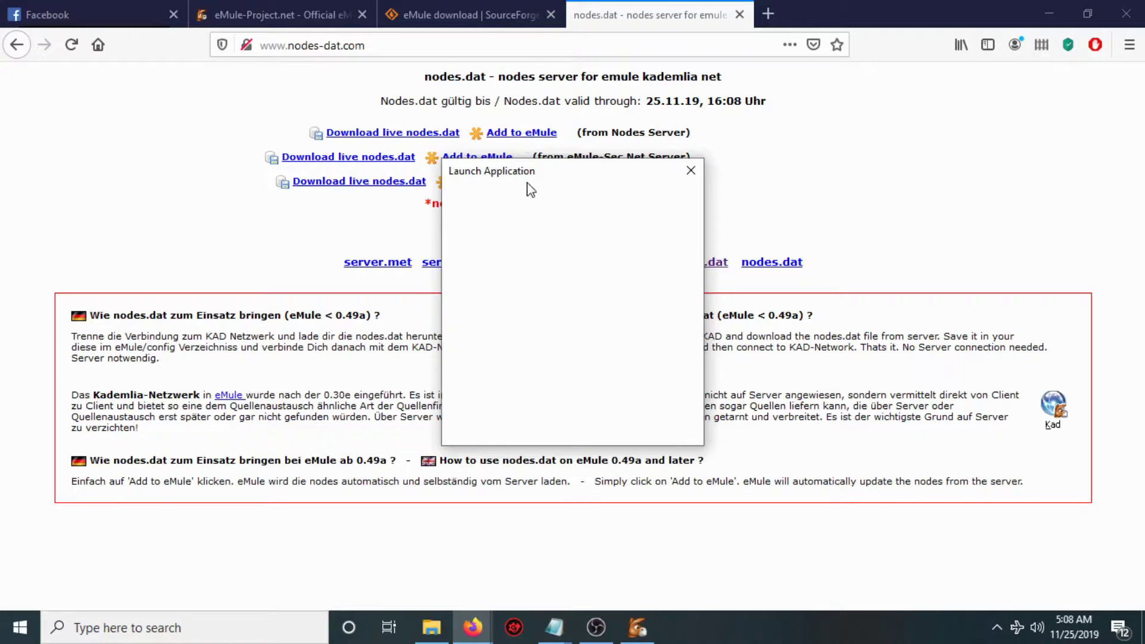
click(691, 175)
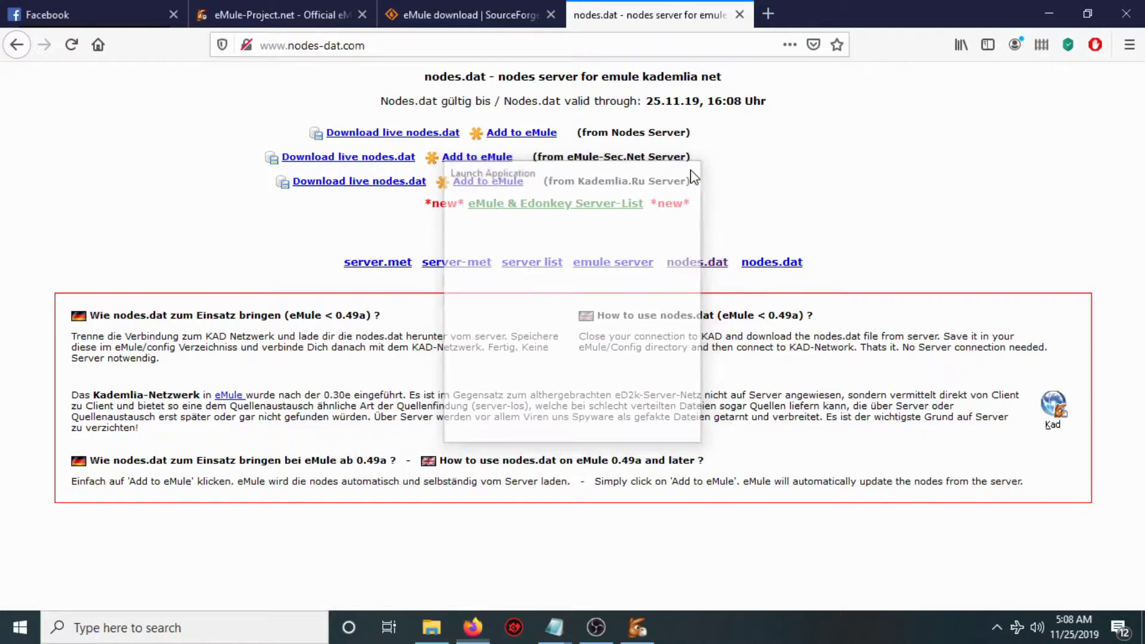
click(508, 136)
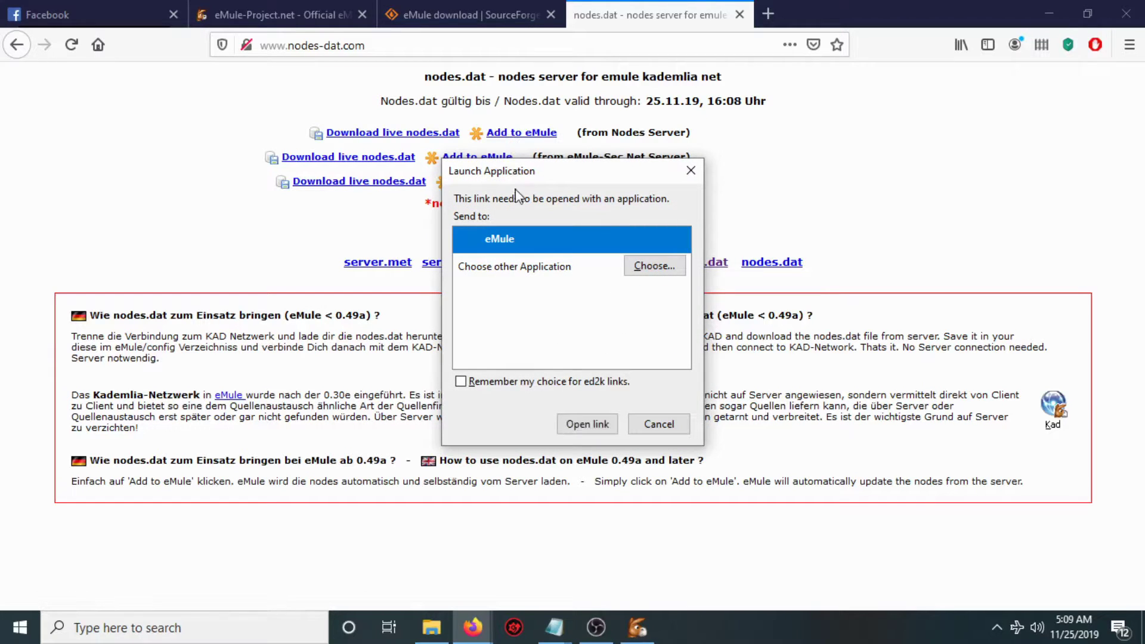
click(574, 423)
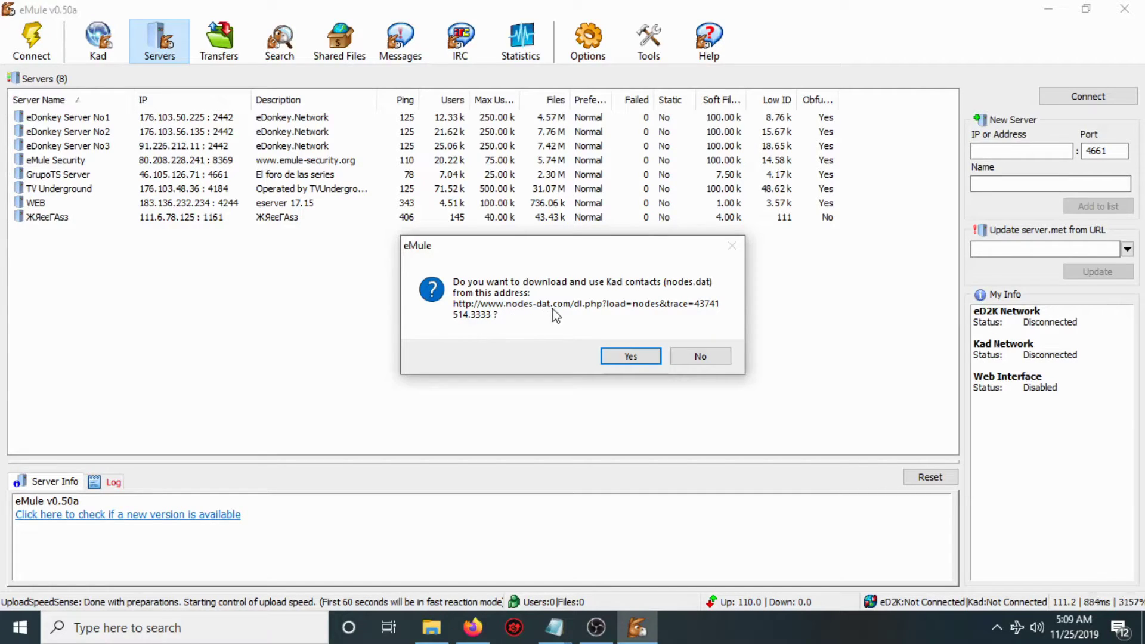
click(631, 357)
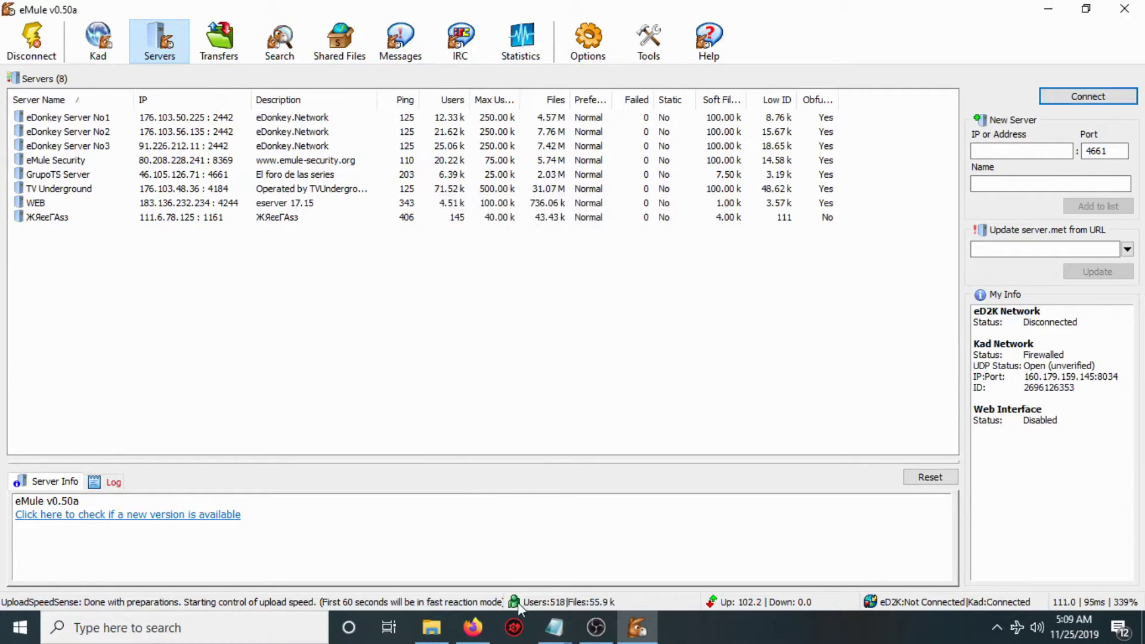
Send the eMule-Sec.Net nodes.dat to eMule and accept its download
click(474, 638)
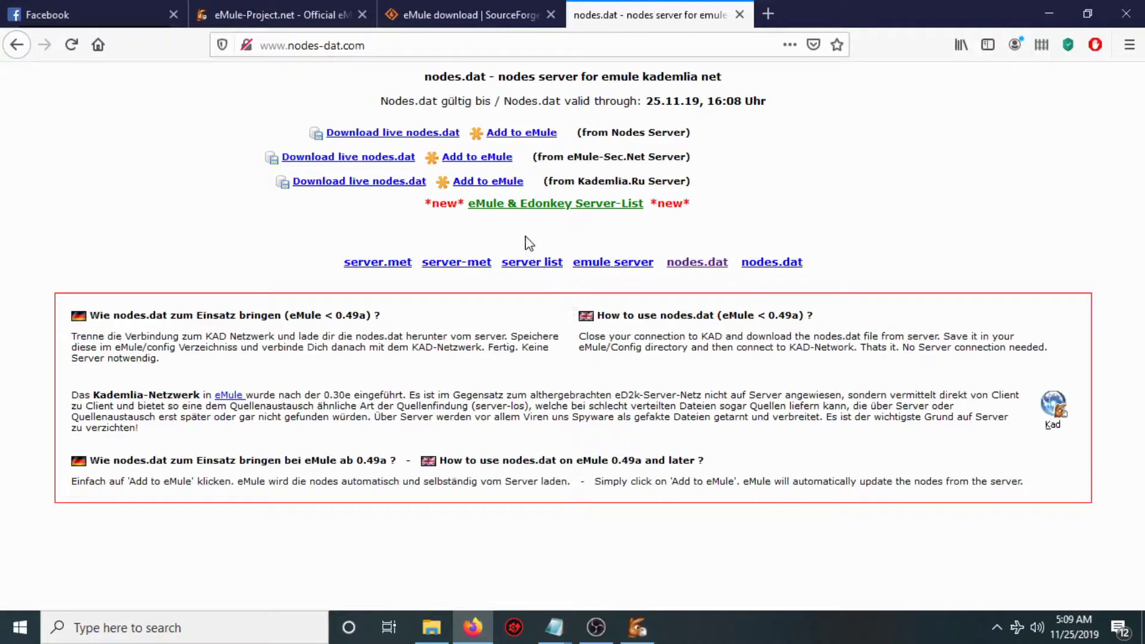
click(486, 164)
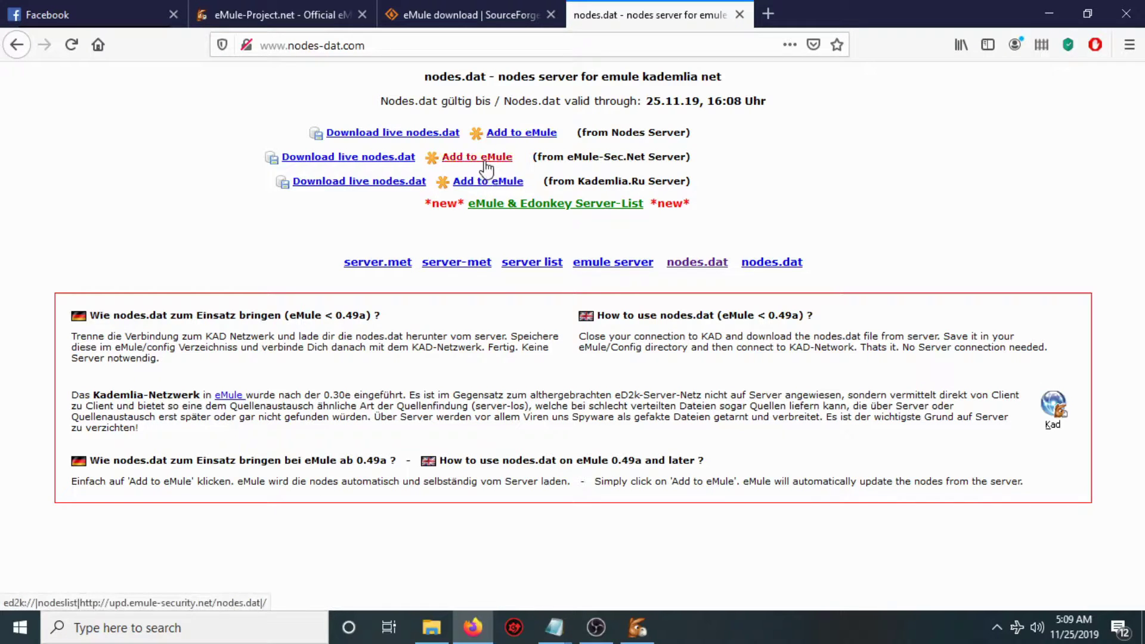
click(571, 424)
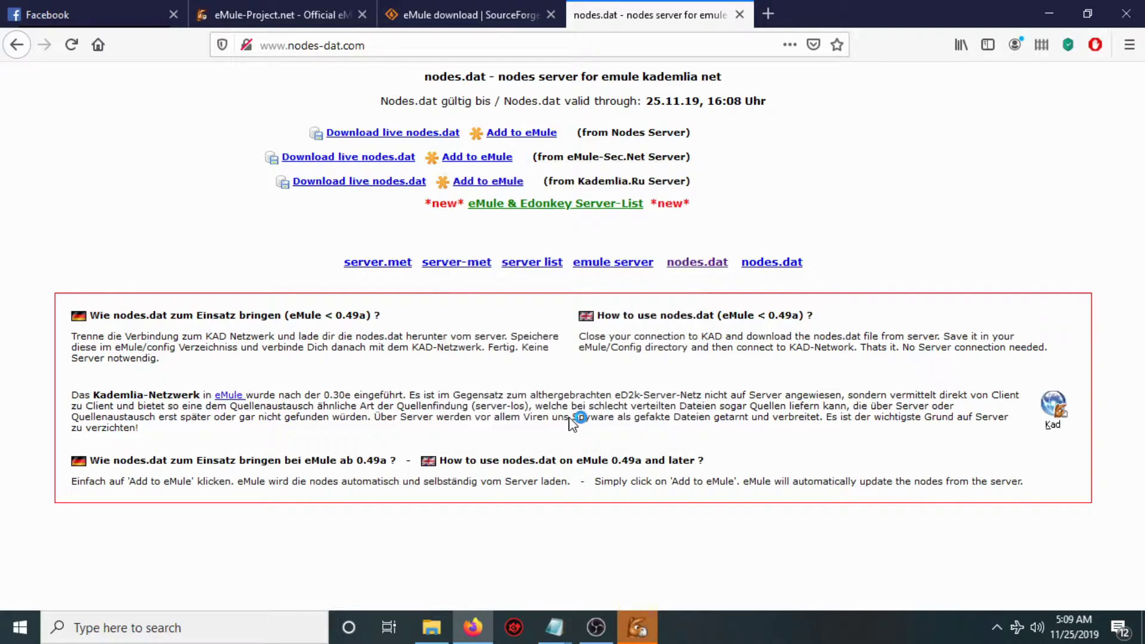
click(635, 621)
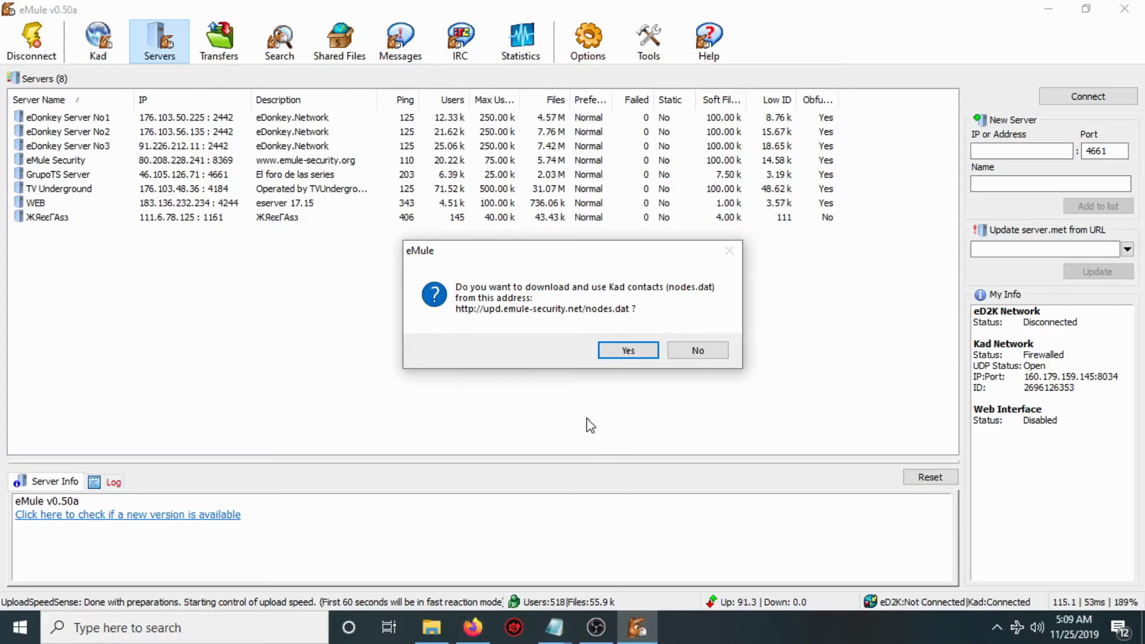
click(630, 352)
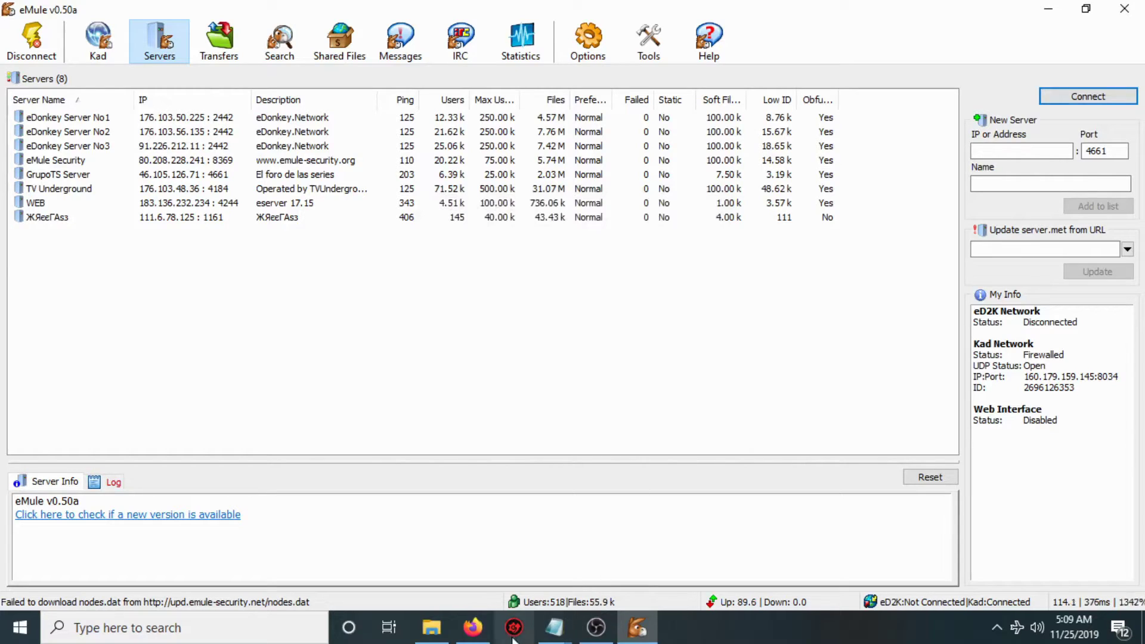
Send the Kademlia.Ru nodes.dat to eMule and accept its download
click(482, 640)
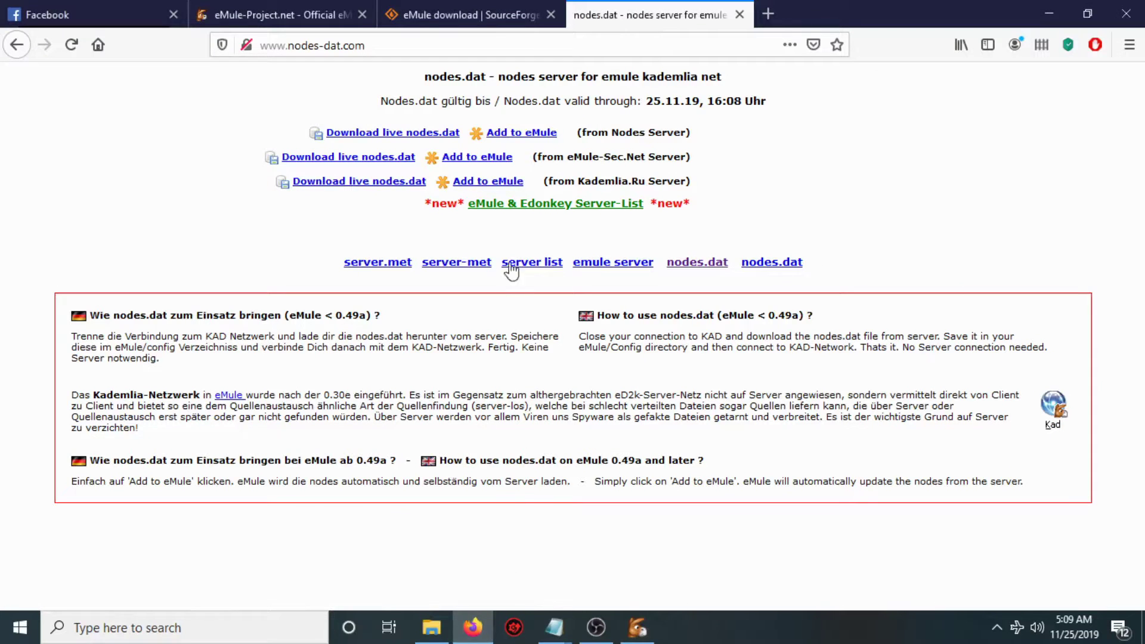
click(490, 187)
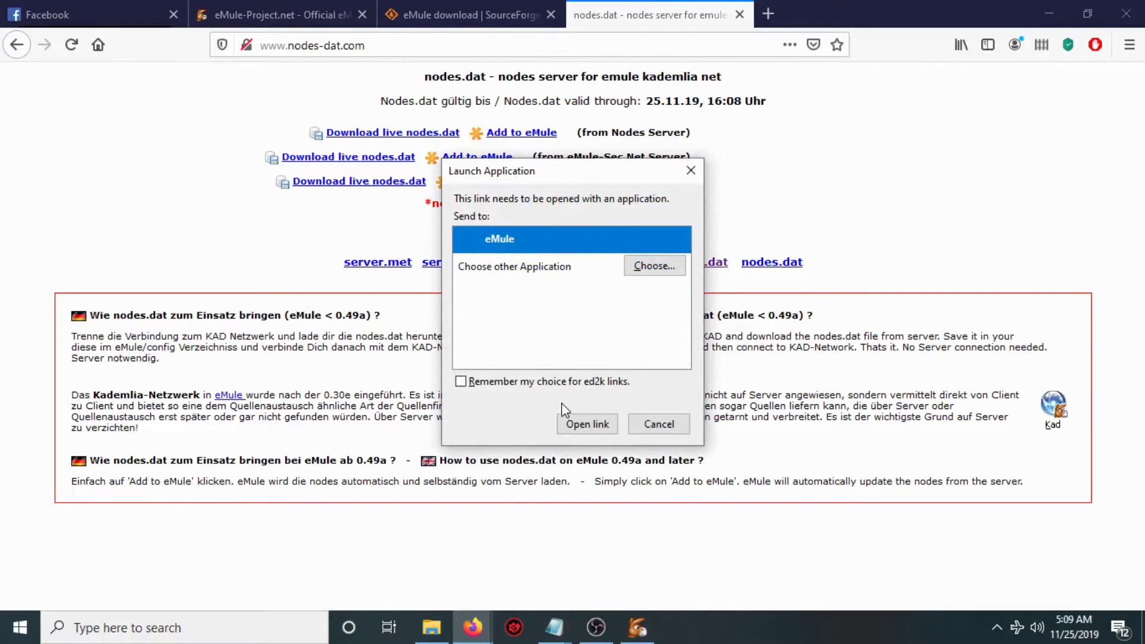
click(587, 424)
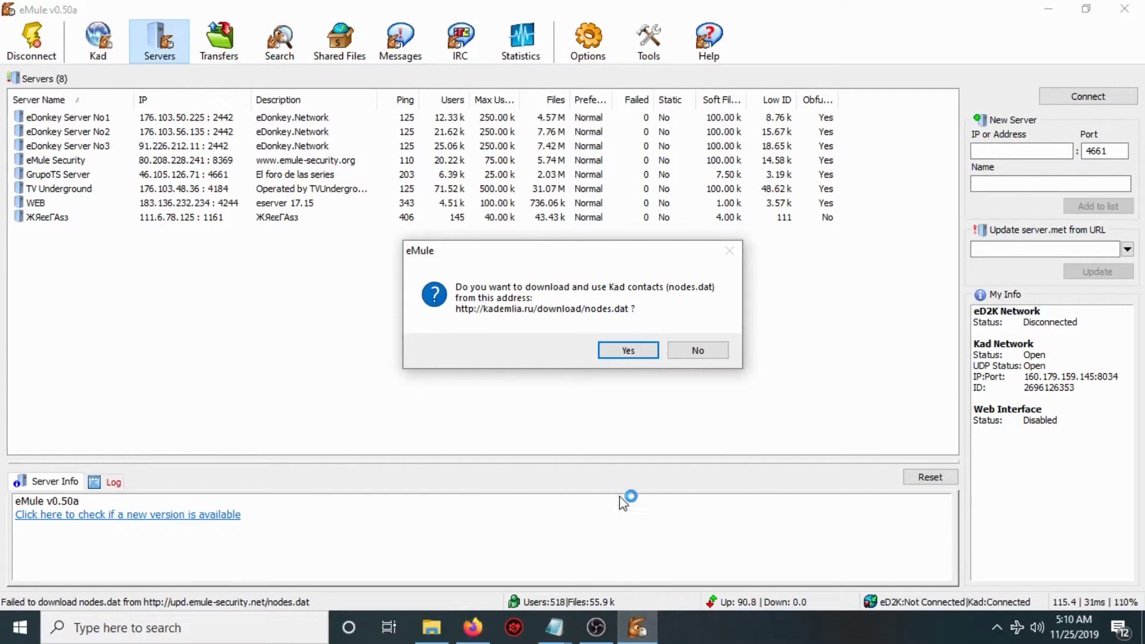
click(633, 351)
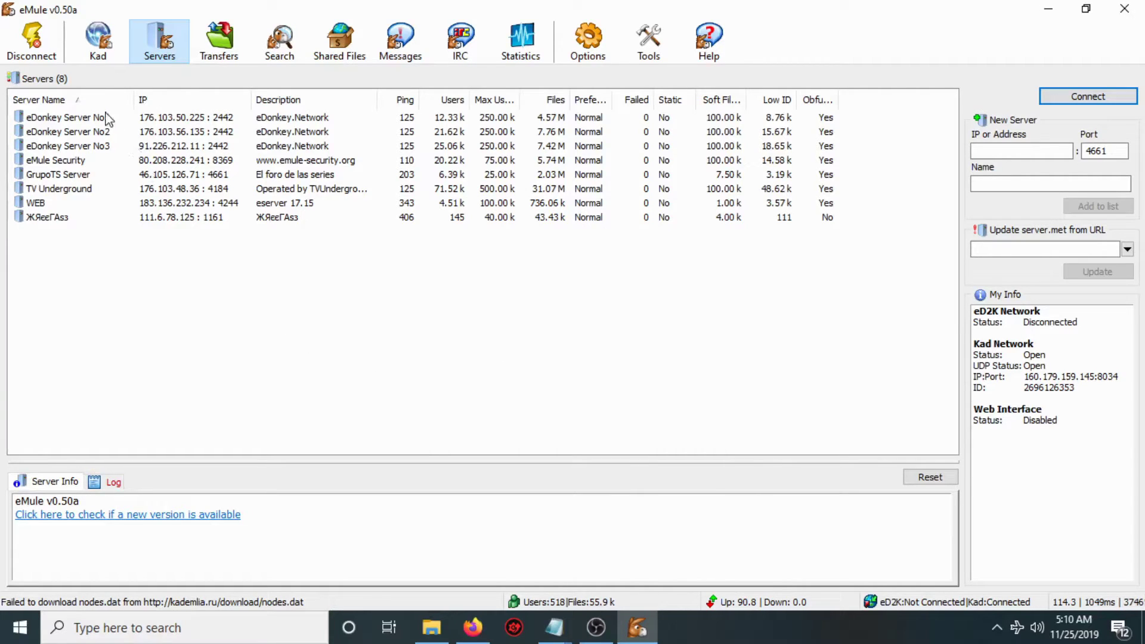
Disconnect, then connect to eDonkey Server No1 for a High ID and view the Kad page
click(51, 59)
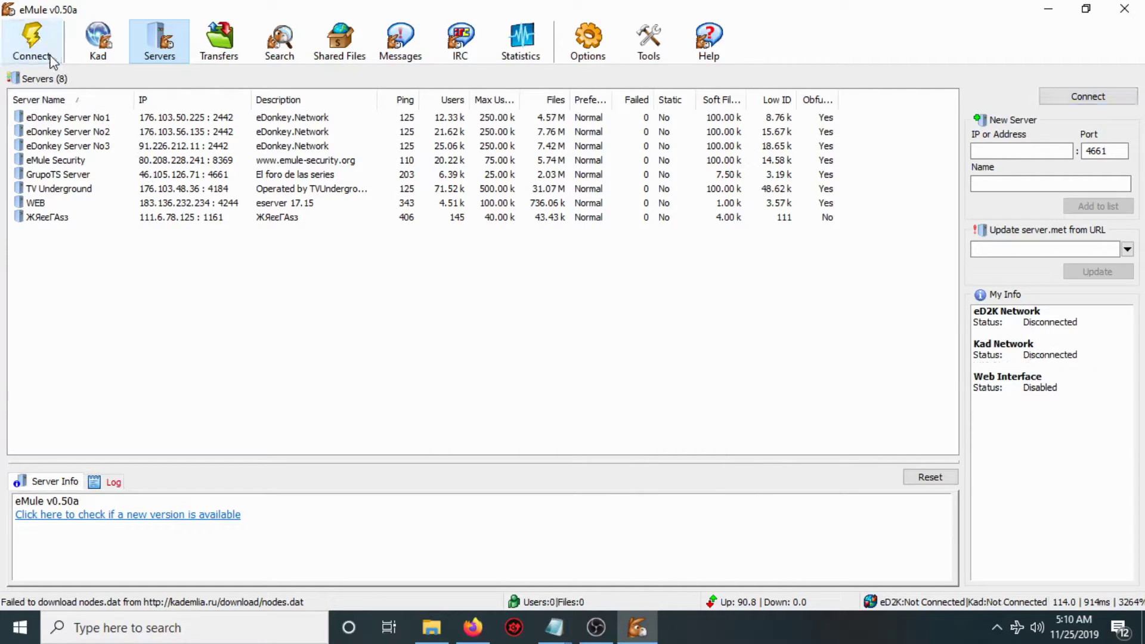
double_click(65, 117)
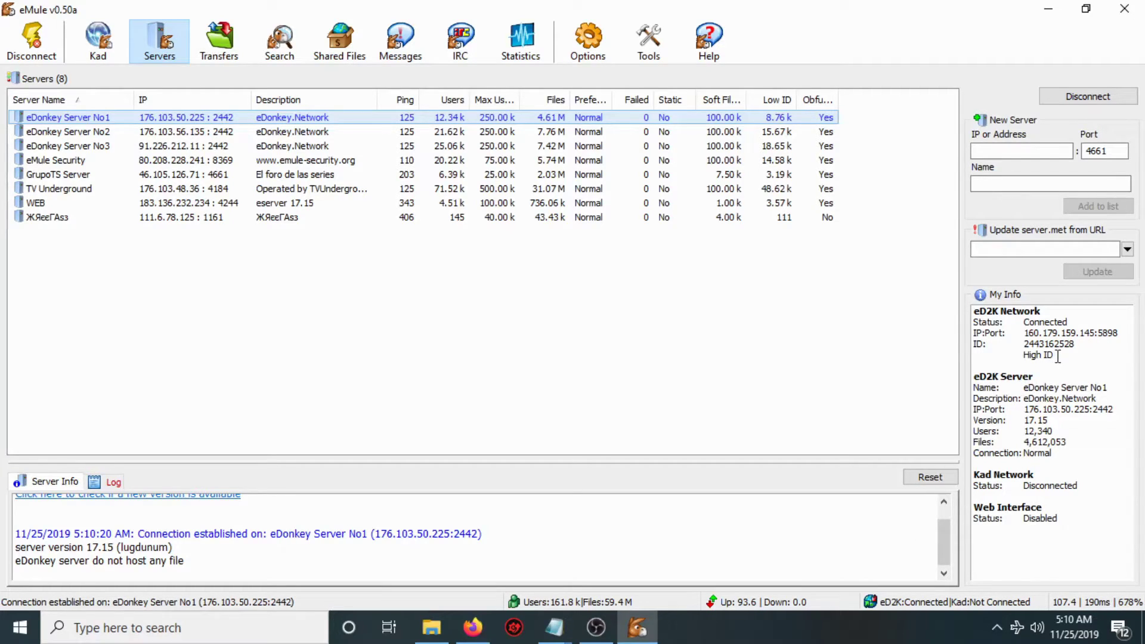
mouse_move(870, 612)
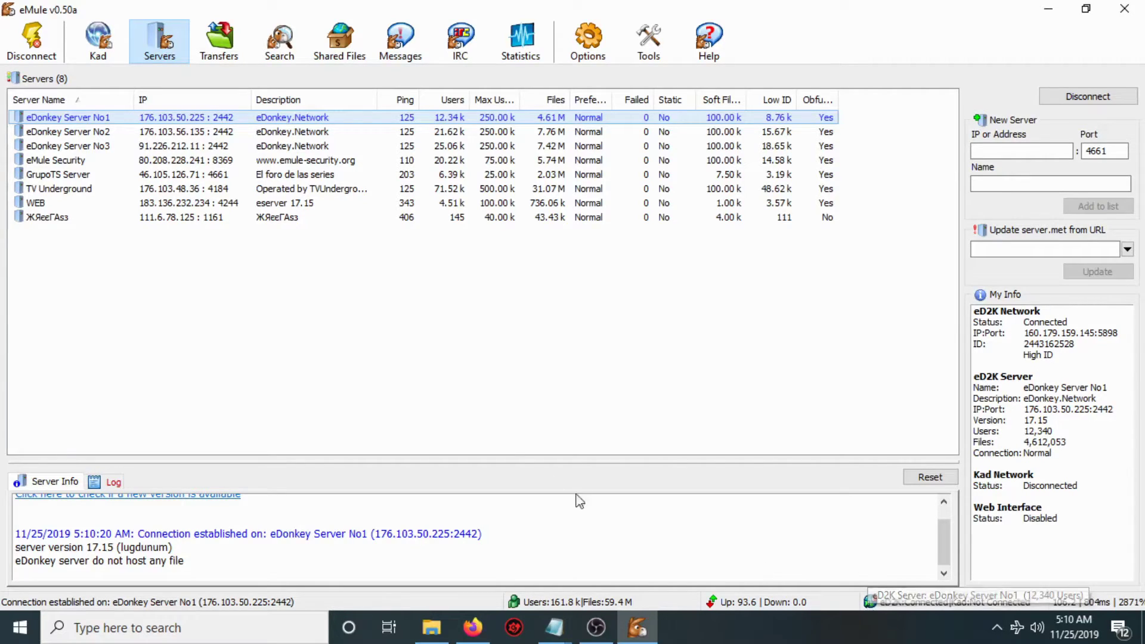
click(99, 58)
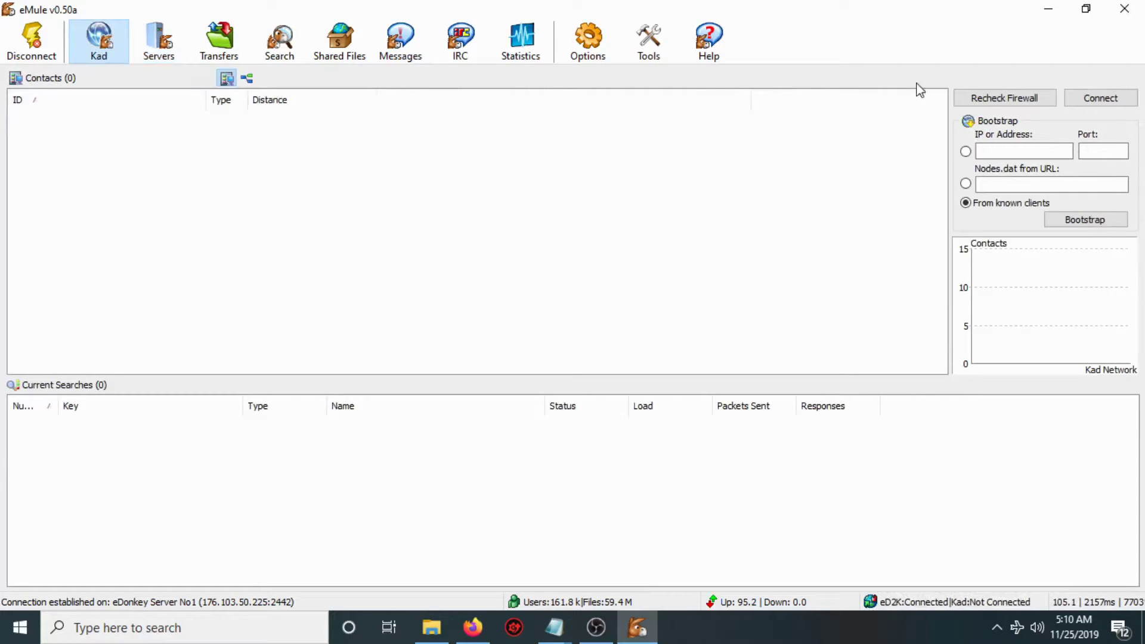
Reconnect Kad using Nodes.dat from URL and recheck the firewall, reaching 236 contacts
click(1035, 184)
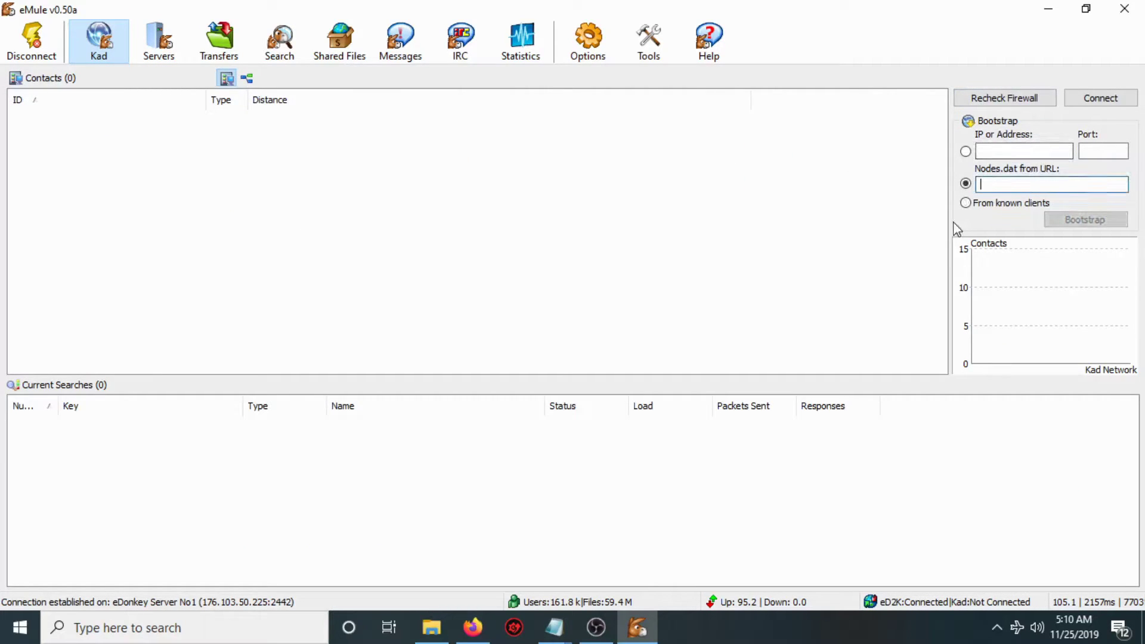
click(1098, 110)
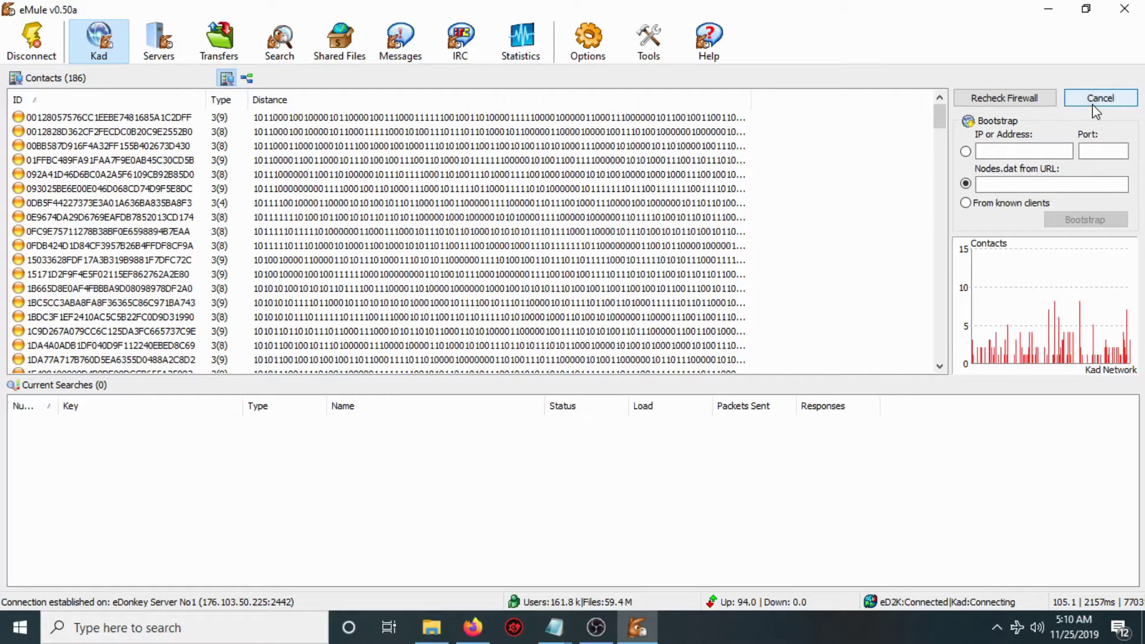
click(1034, 105)
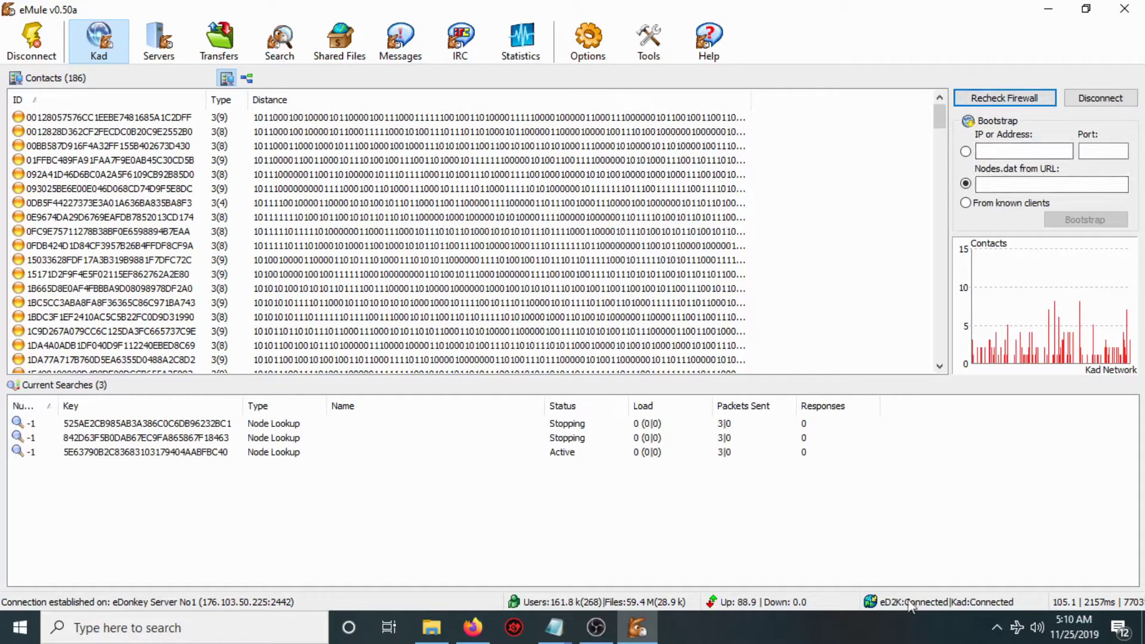
mouse_move(876, 603)
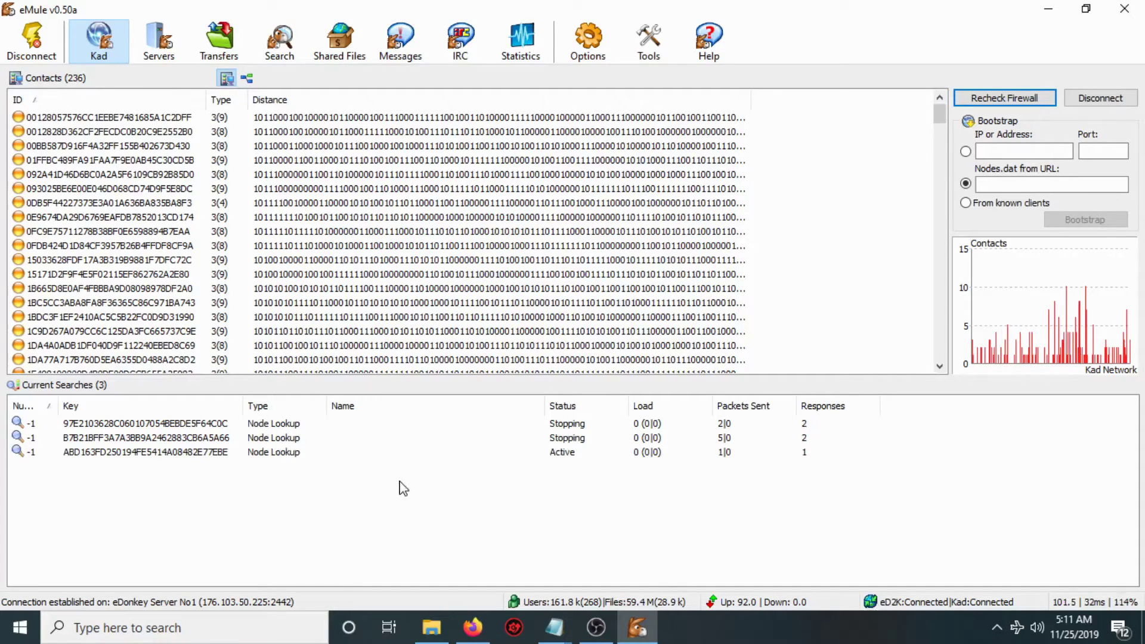
click(277, 58)
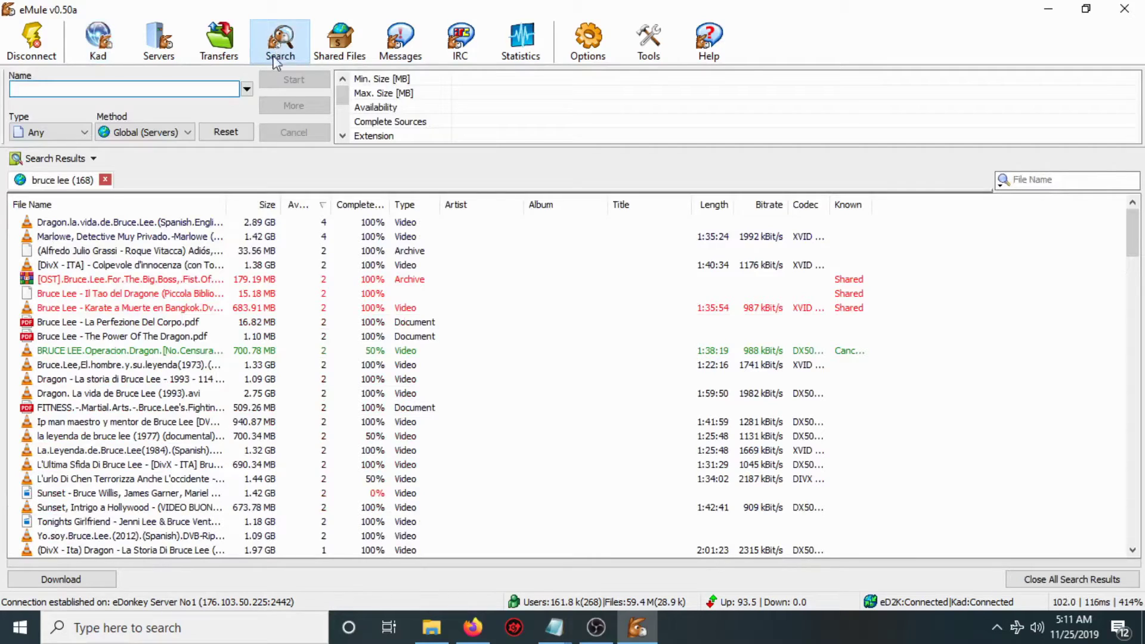
click(105, 180)
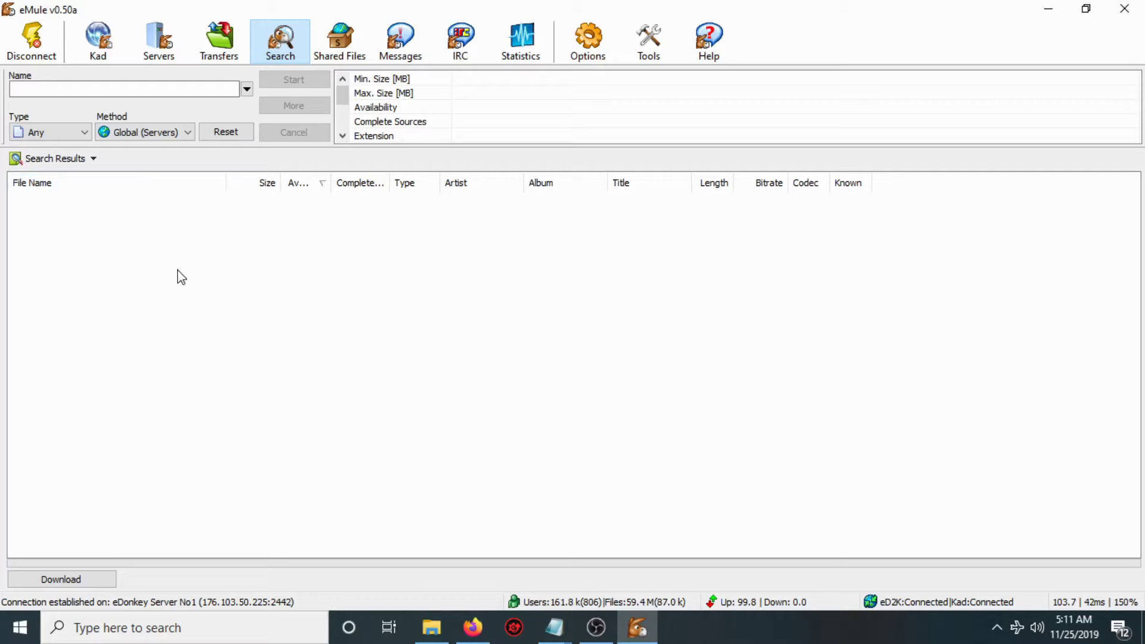
click(80, 132)
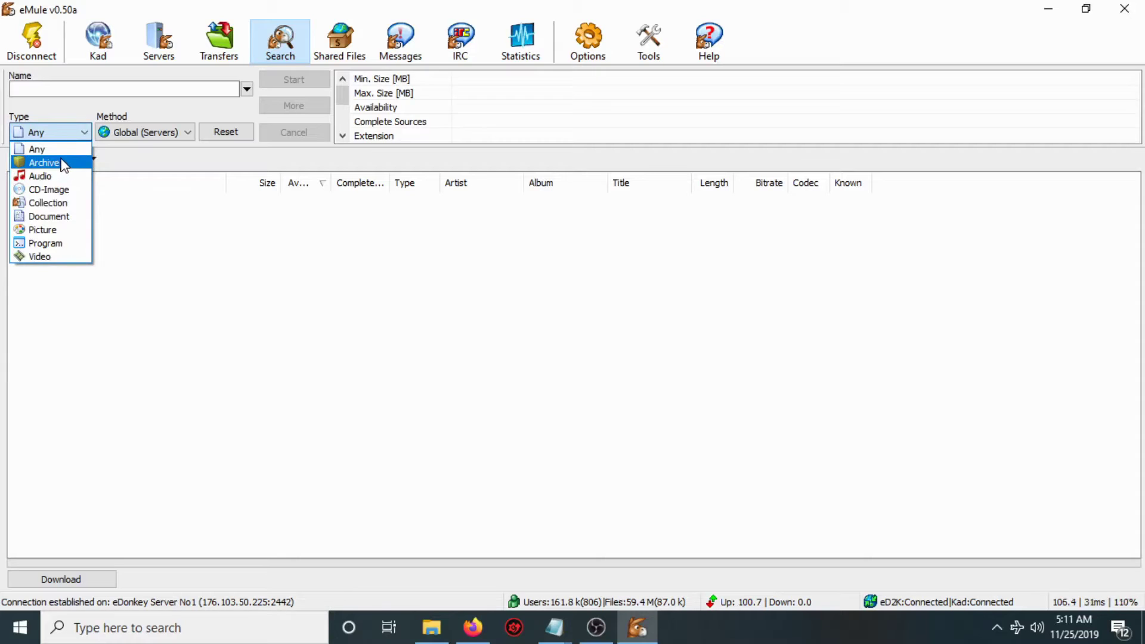
click(56, 134)
click(73, 90)
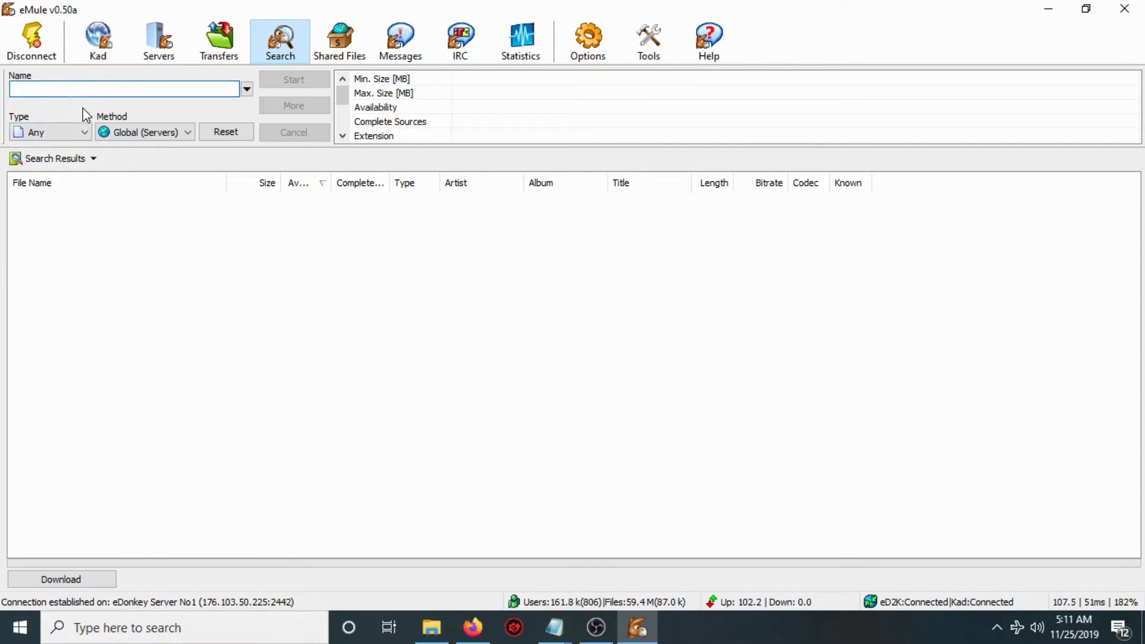
click(87, 135)
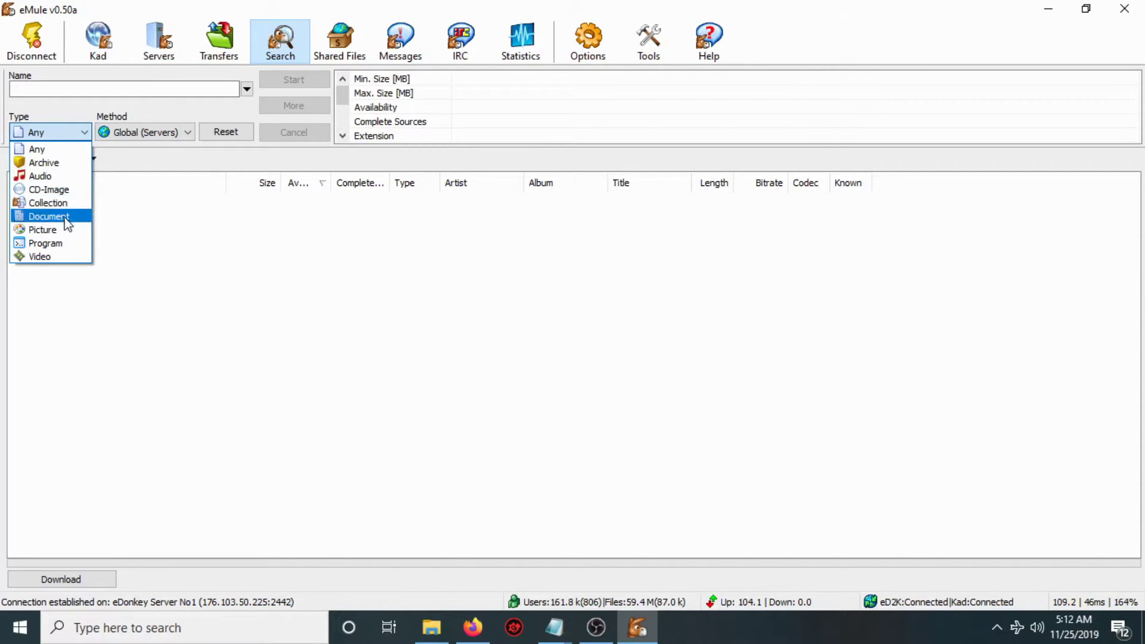
click(60, 132)
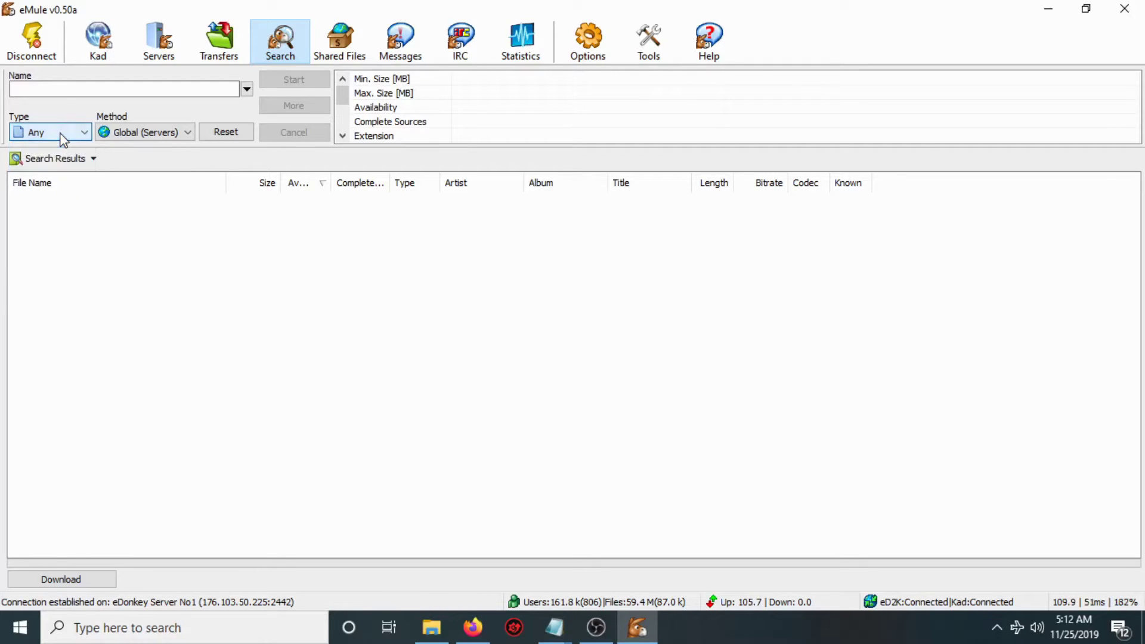
click(153, 133)
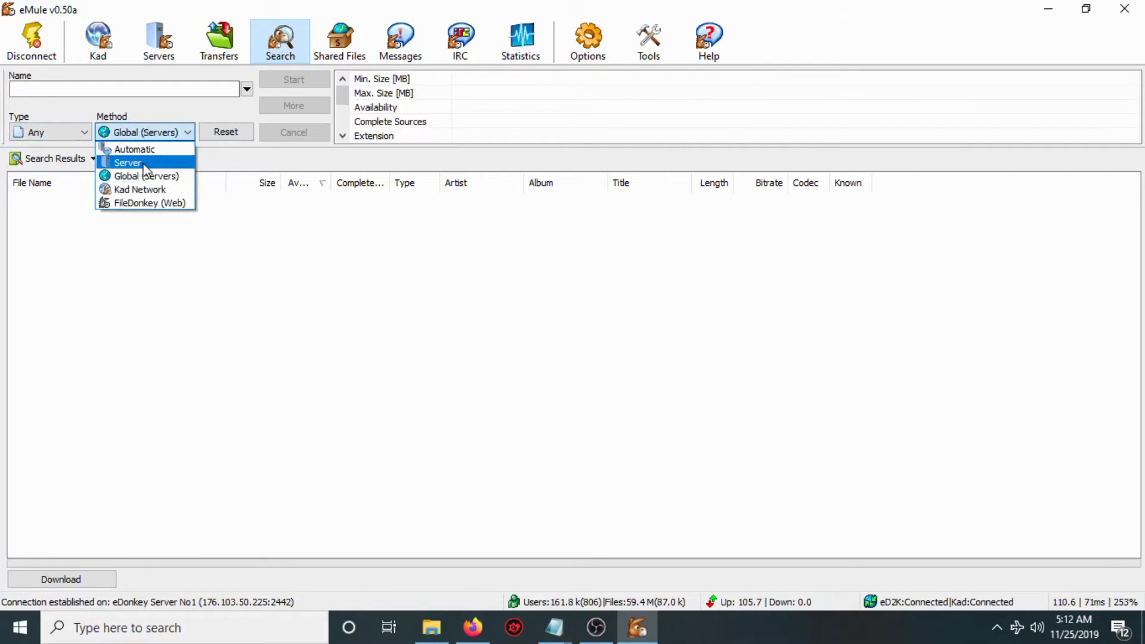
click(142, 174)
click(60, 92)
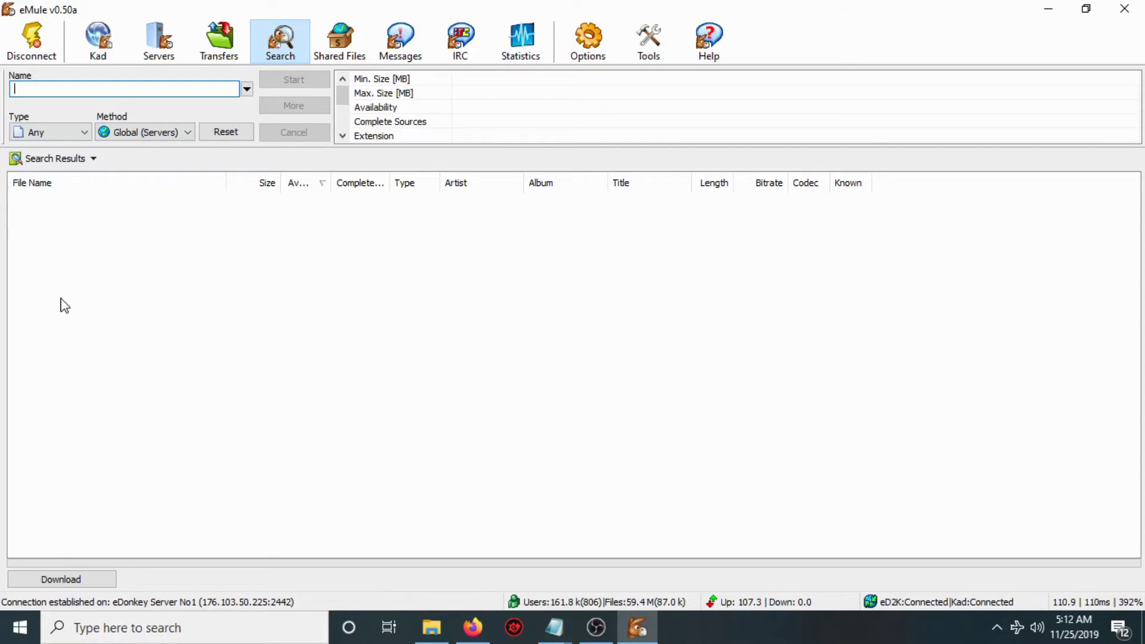
Search the servers for 'bruce lee' and browse the returned results
text(b)
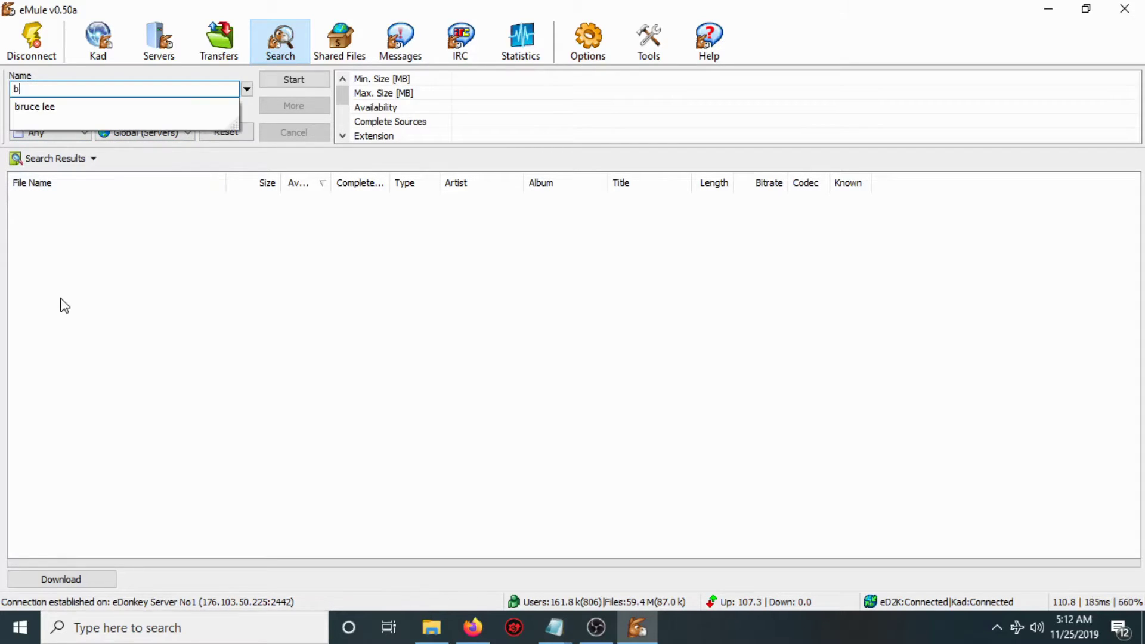
text(ruce lee)
key(Return)
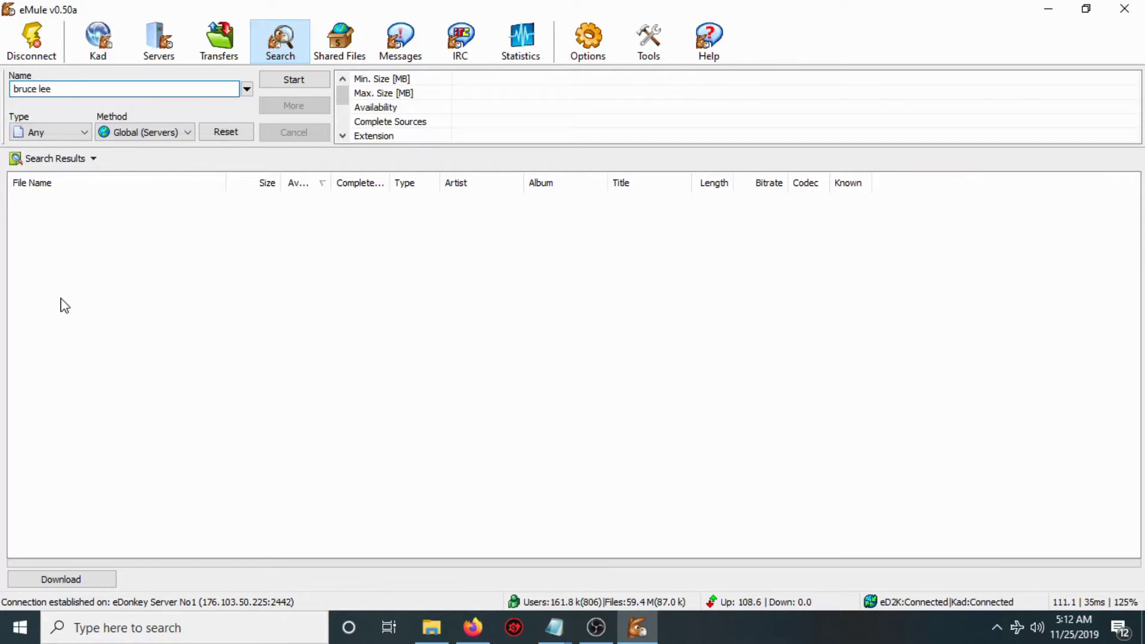
key(Return)
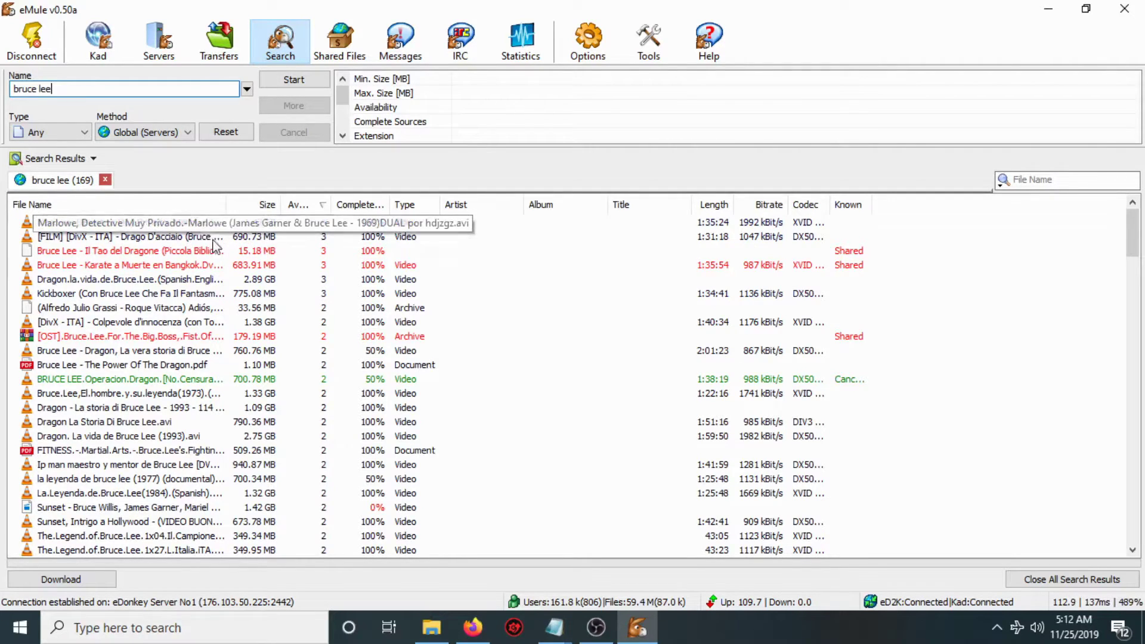
scroll(243, 272, down, 5)
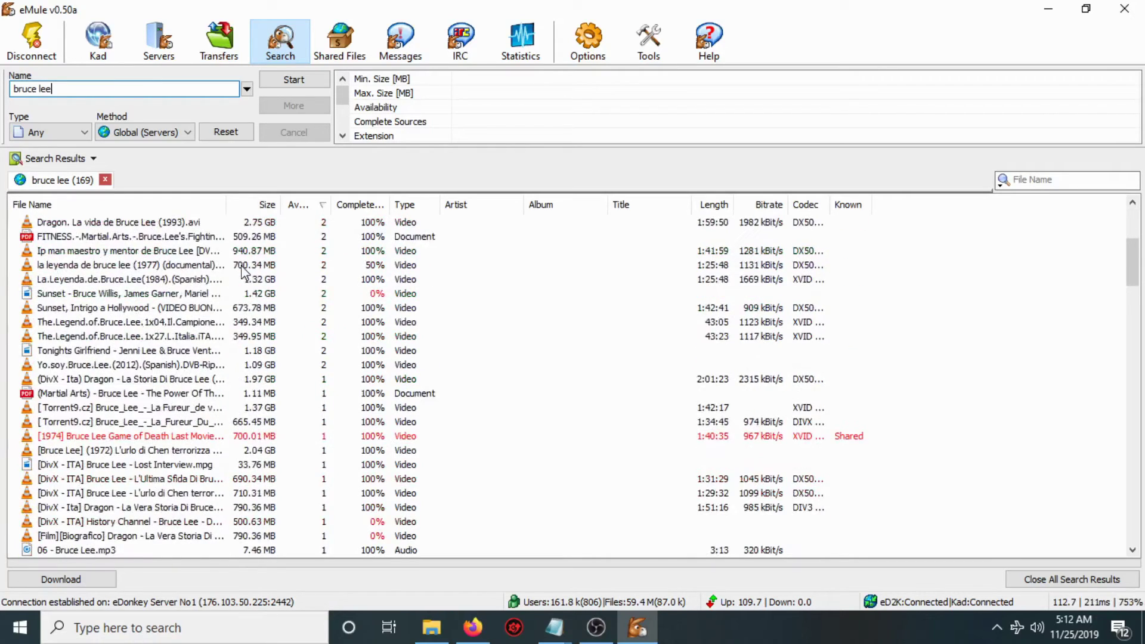
scroll(242, 272, down, 10)
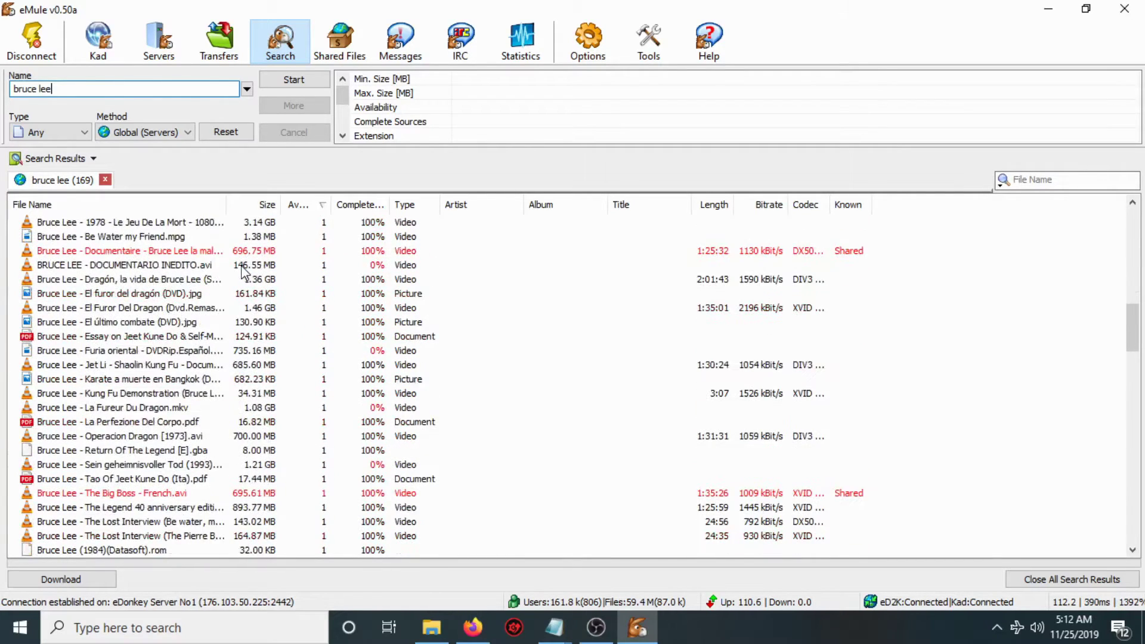
scroll(194, 393, down, 8)
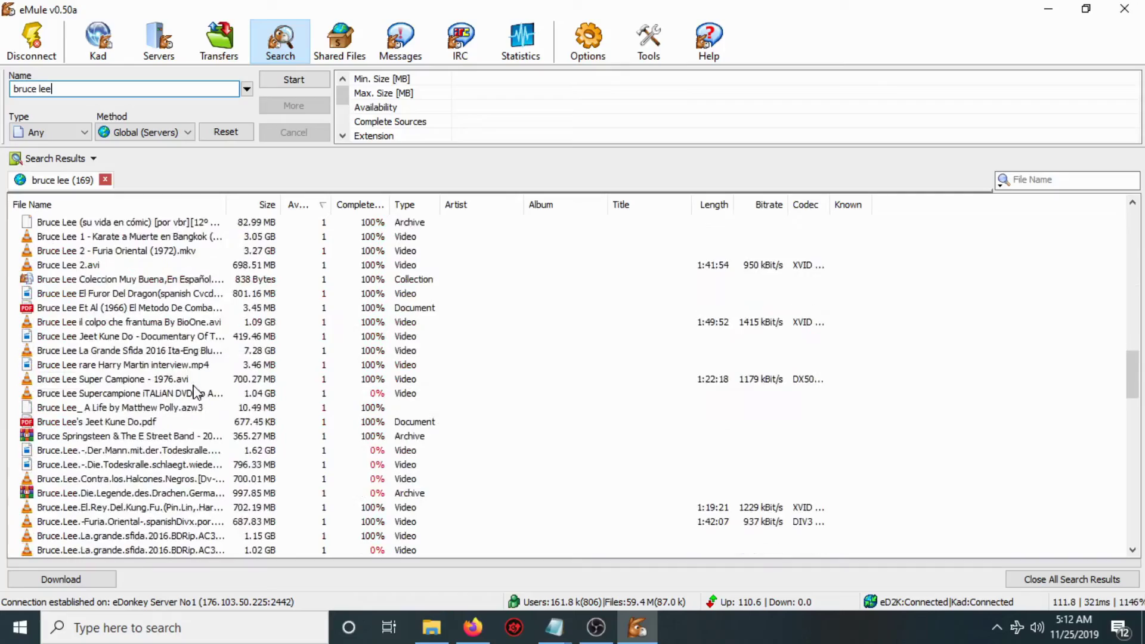
scroll(194, 393, down, 20)
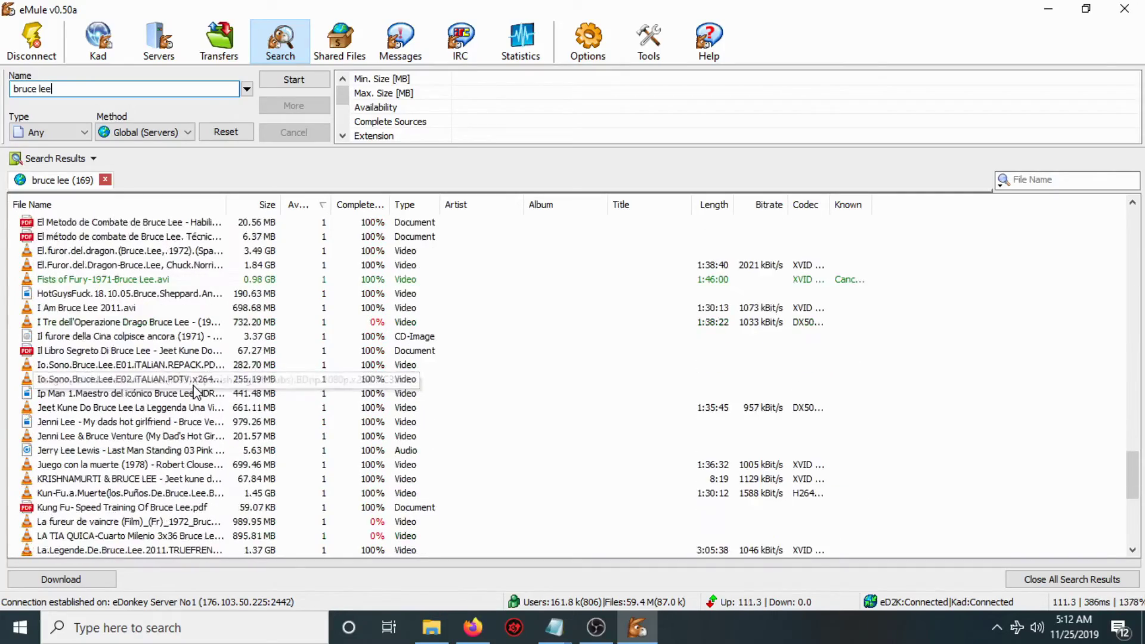
scroll(194, 392, down, 4)
scroll(194, 392, up, 20)
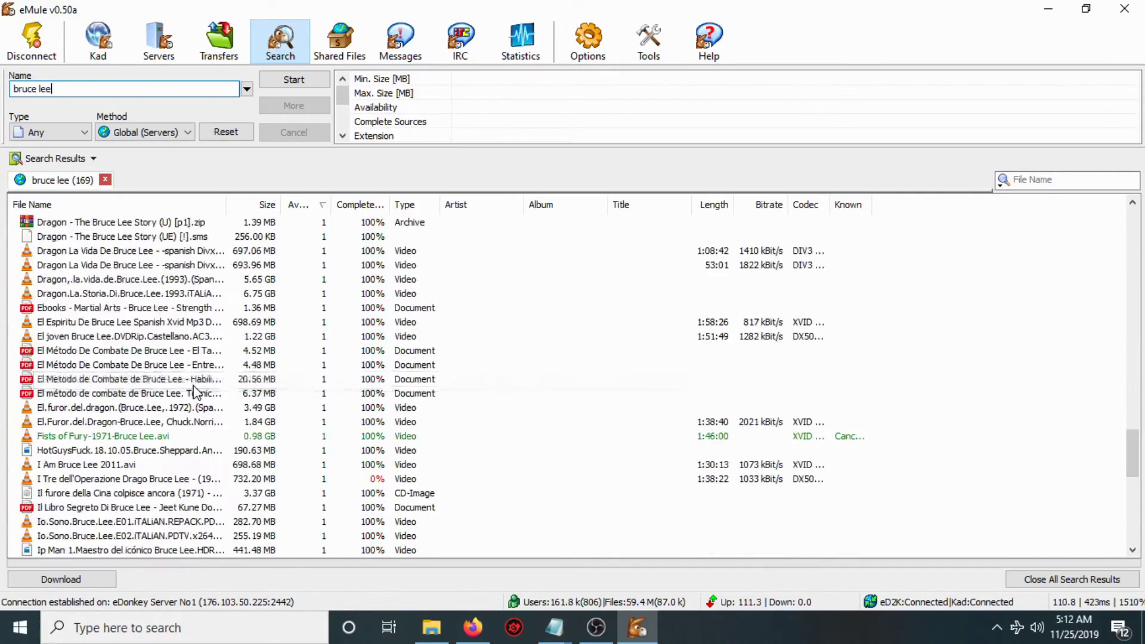
scroll(193, 392, up, 20)
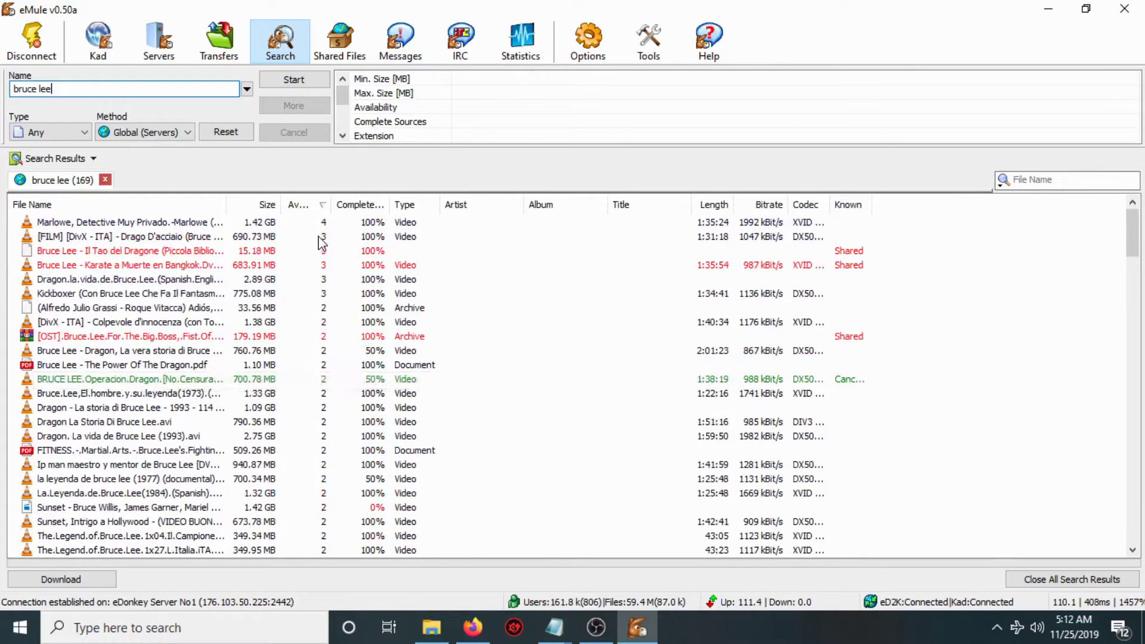
Sort the 169 results by availability, most-sourced files first
click(312, 214)
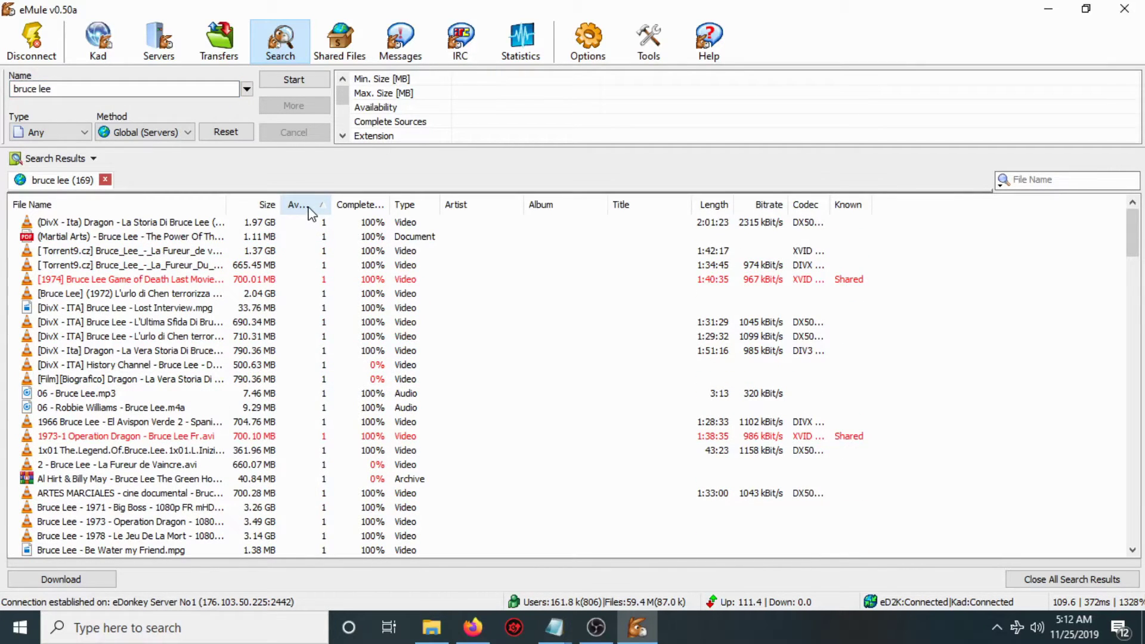
click(312, 213)
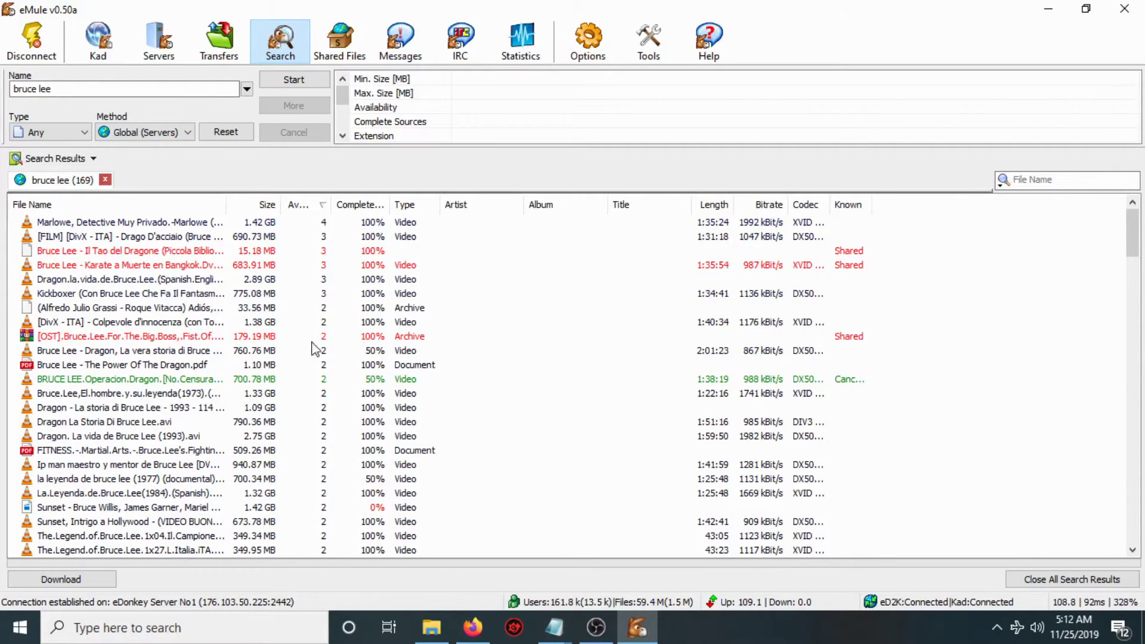
scroll(315, 349, down, 7)
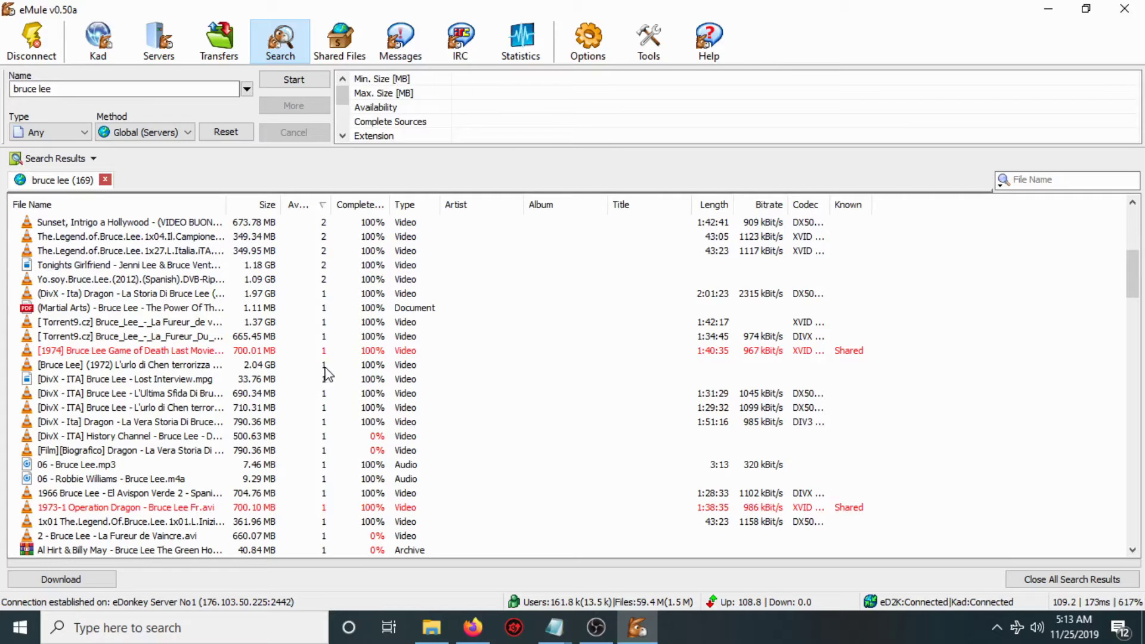
scroll(325, 375, up, 7)
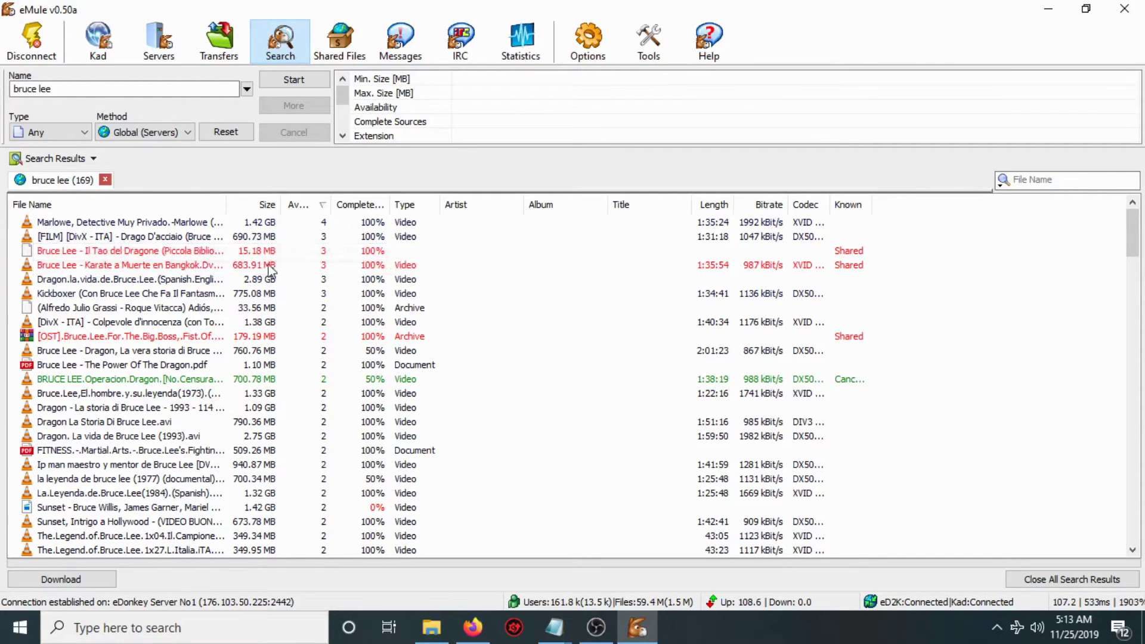
Download the 33.56 MB 'Adiós, Bruce Lee' archive and view it in the Transfers list
click(192, 253)
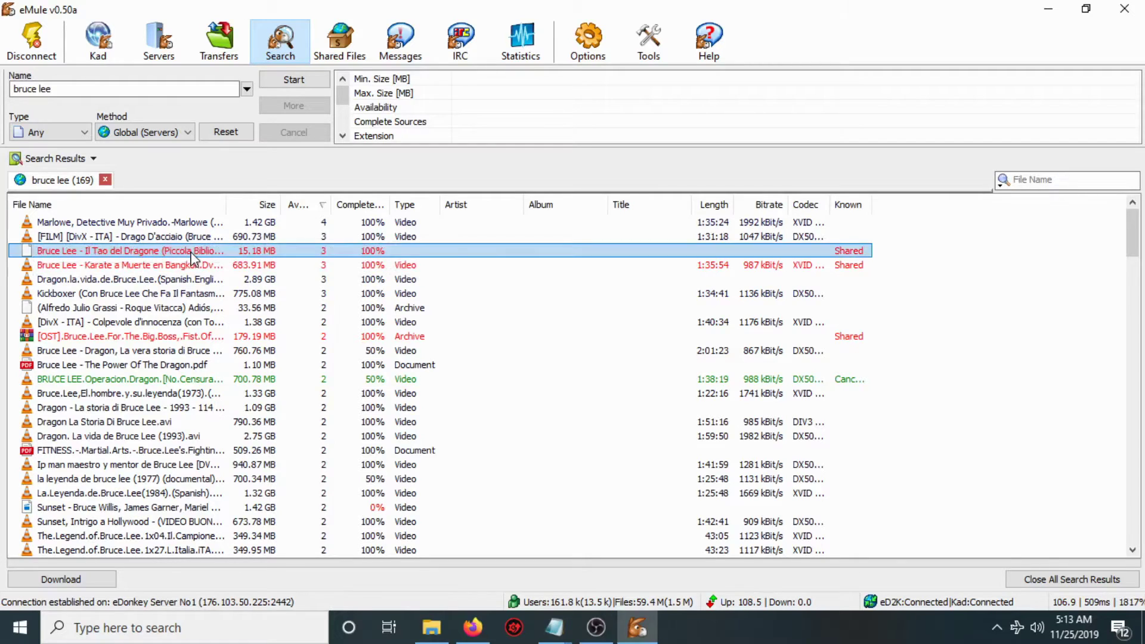
right_click(196, 258)
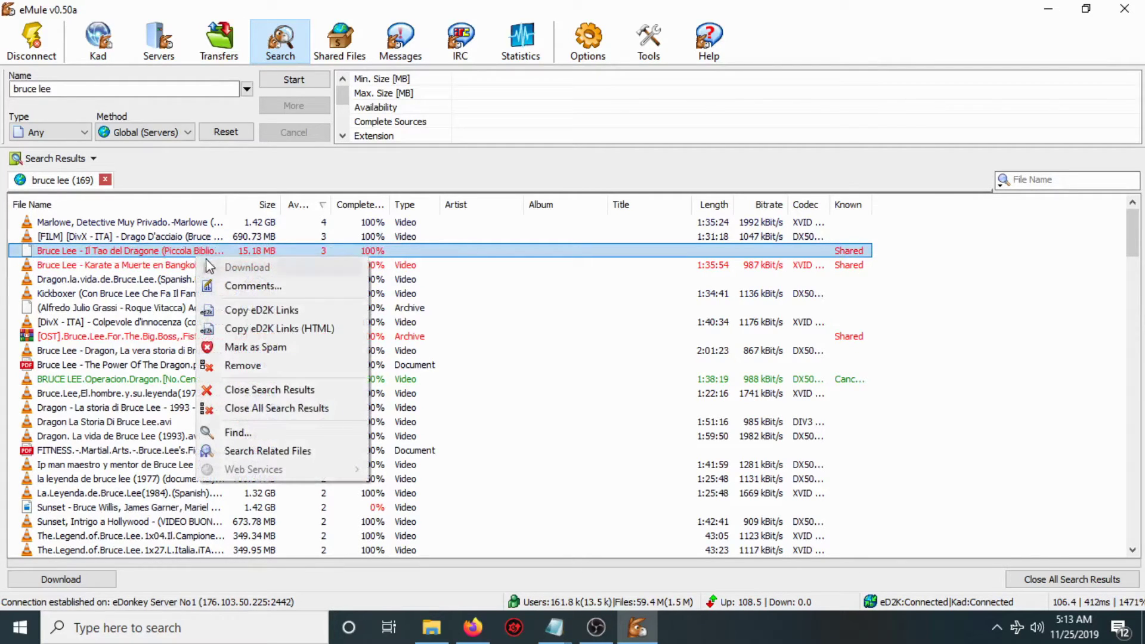
click(167, 267)
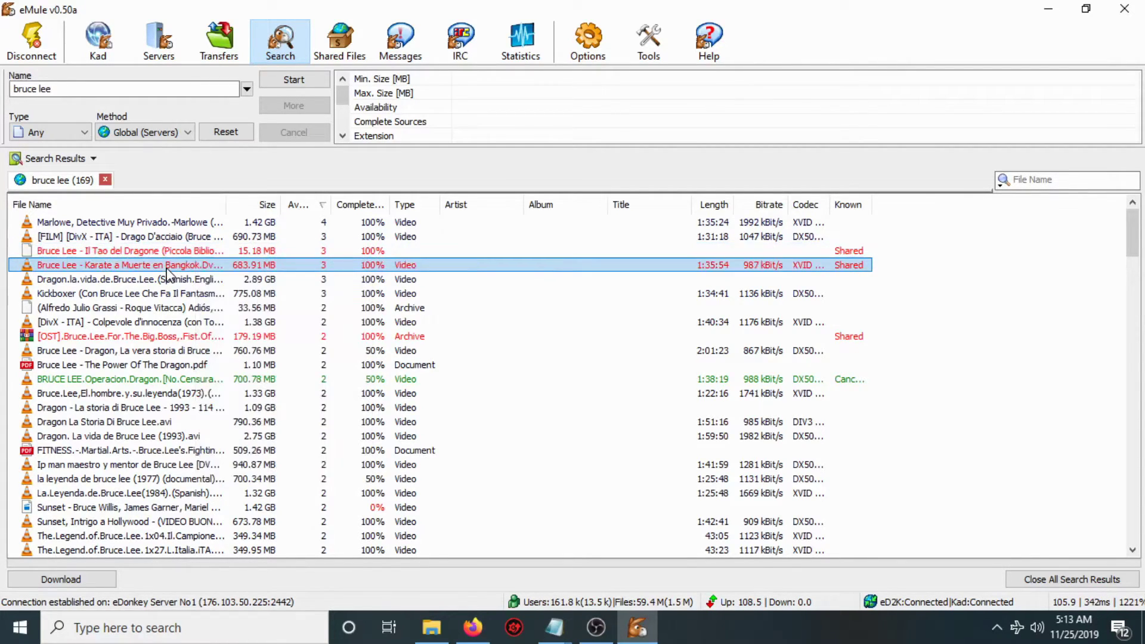
right_click(206, 309)
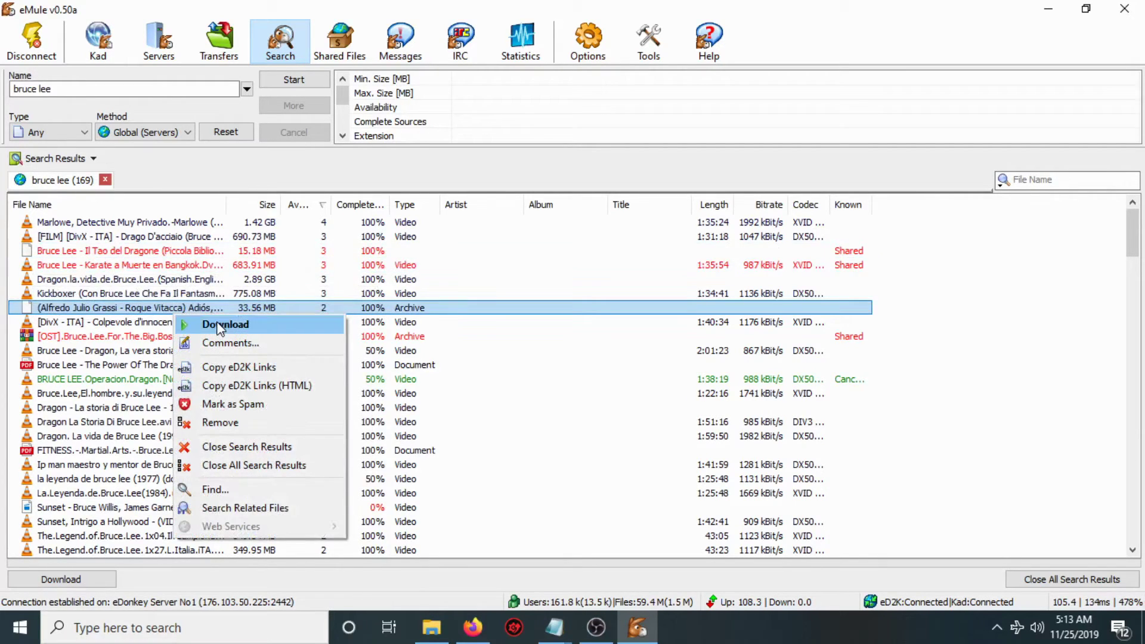
click(221, 325)
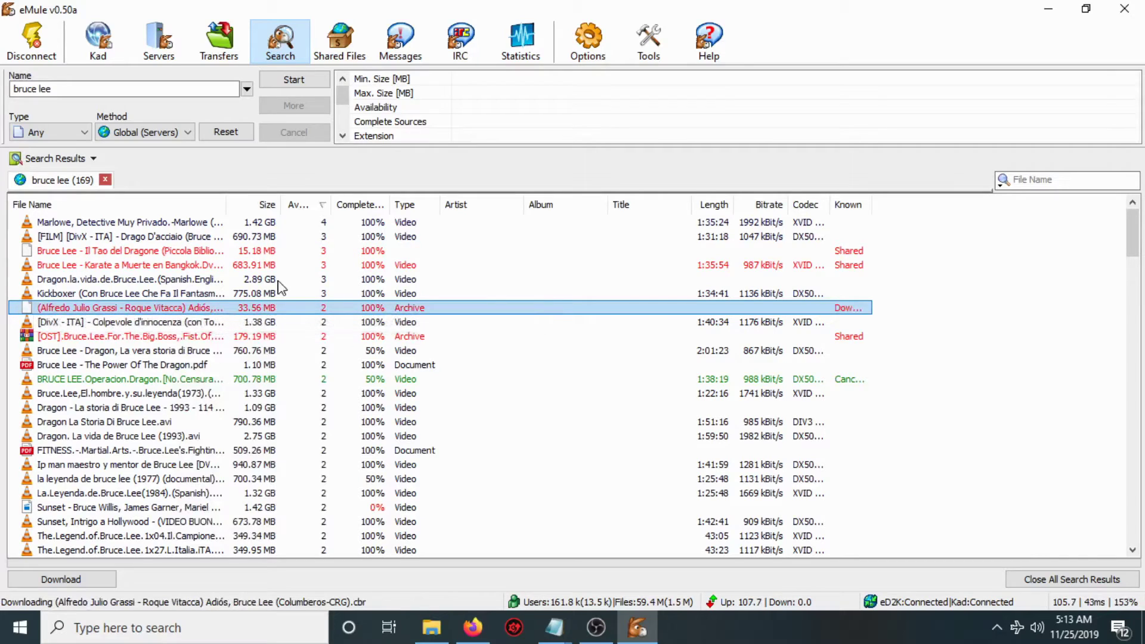
click(220, 56)
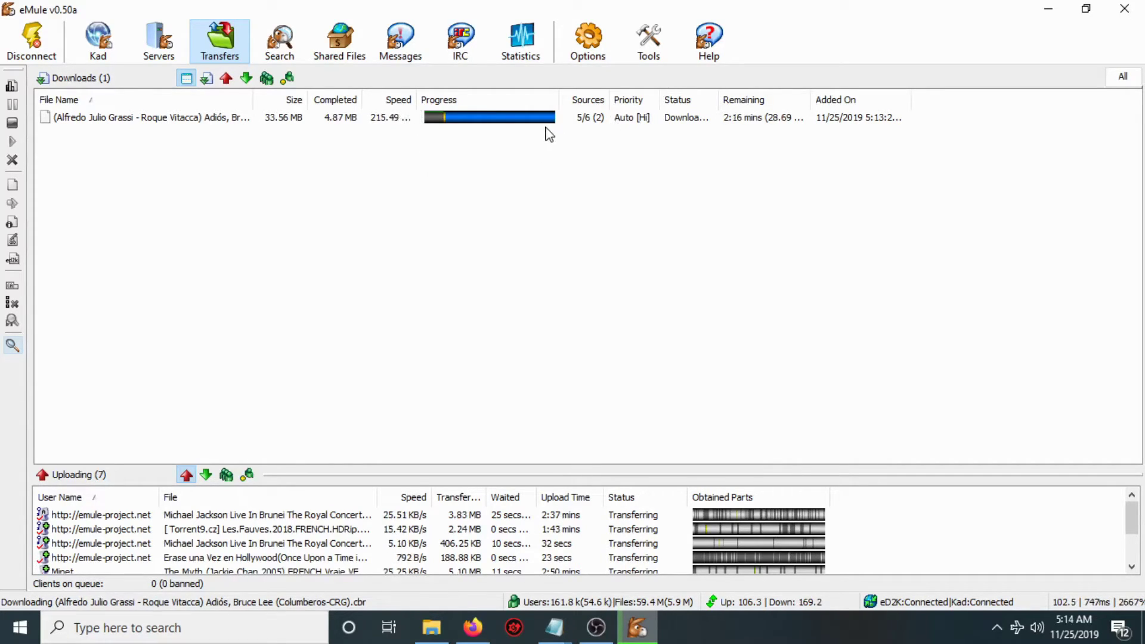
Show the Low/Normal/High/Auto download priority choices for the 'Adiós, Bruce Lee' download
right_click(541, 119)
mouse_move(609, 128)
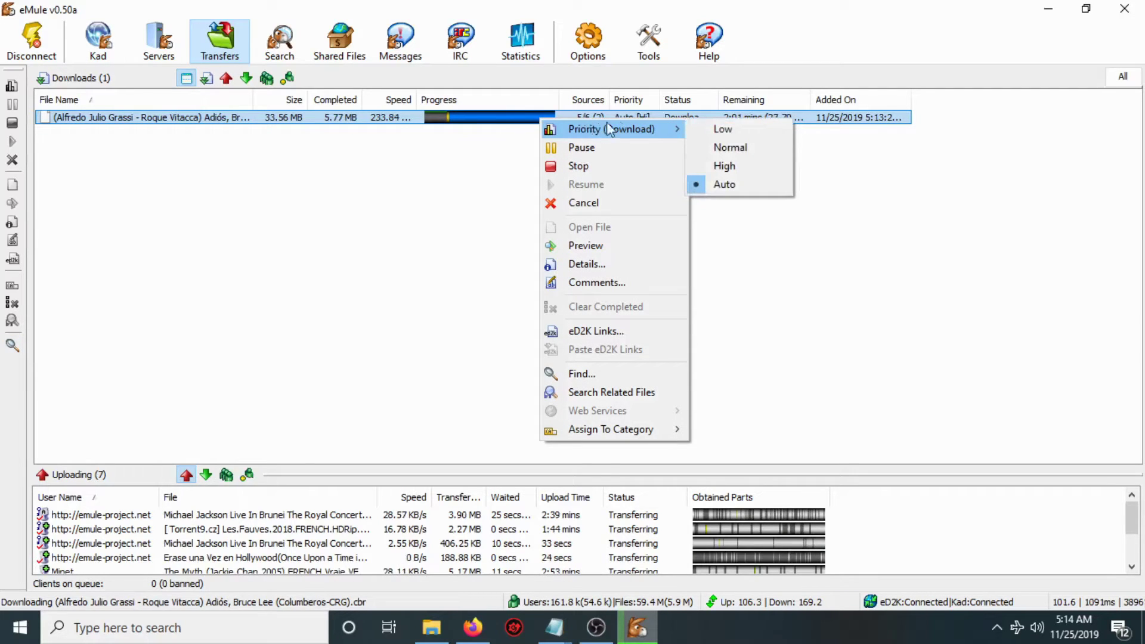